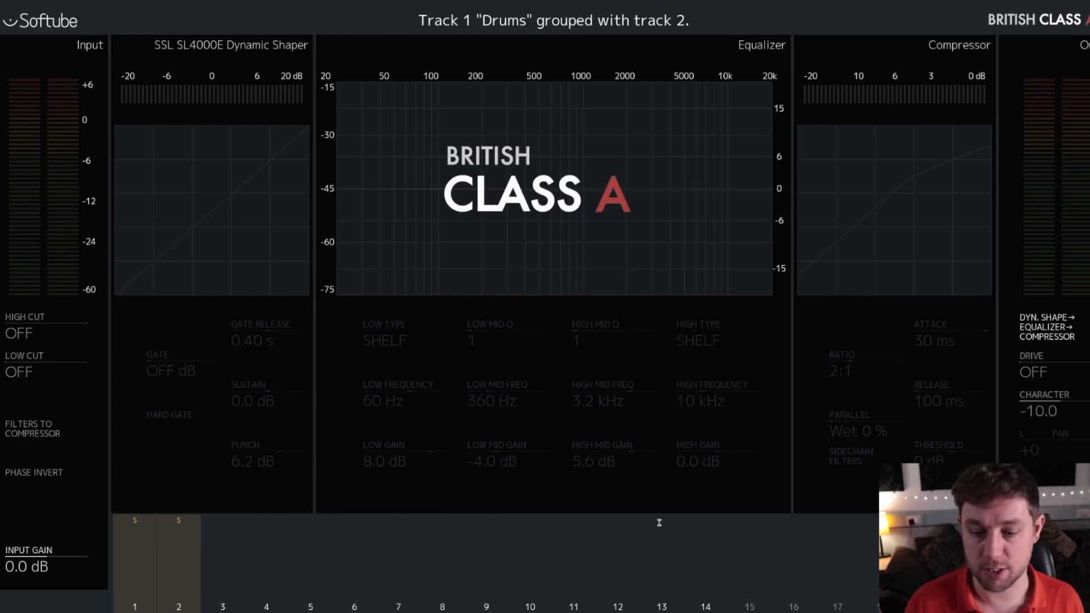
Play back the grouped Drums tracks in short passes to audition their filter, equalizer, compressor and drive settings
{"action": "key", "text": "space"}
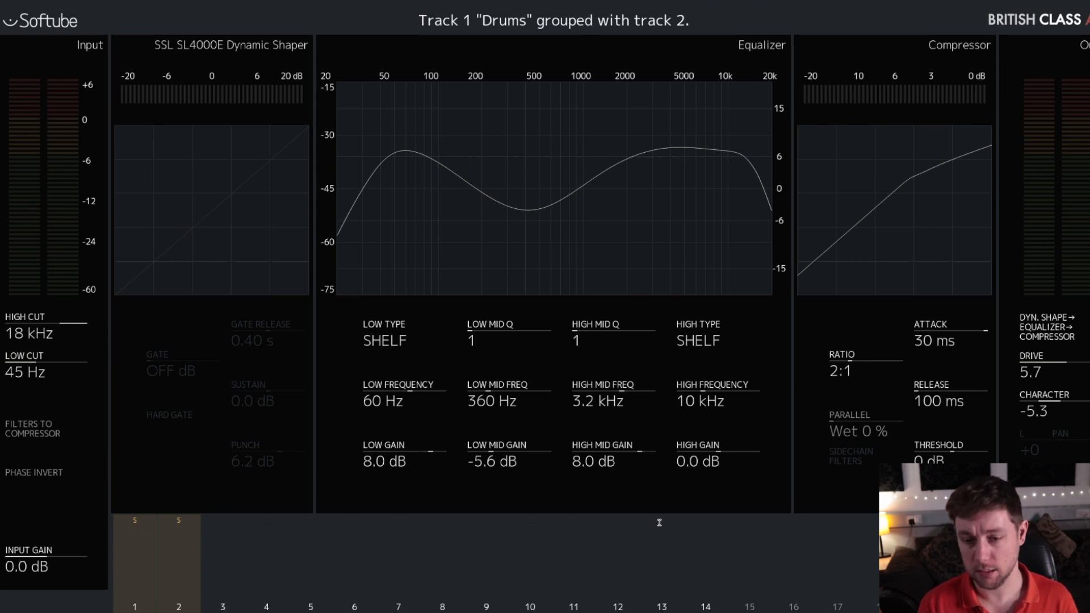
{"action": "key", "text": "space"}
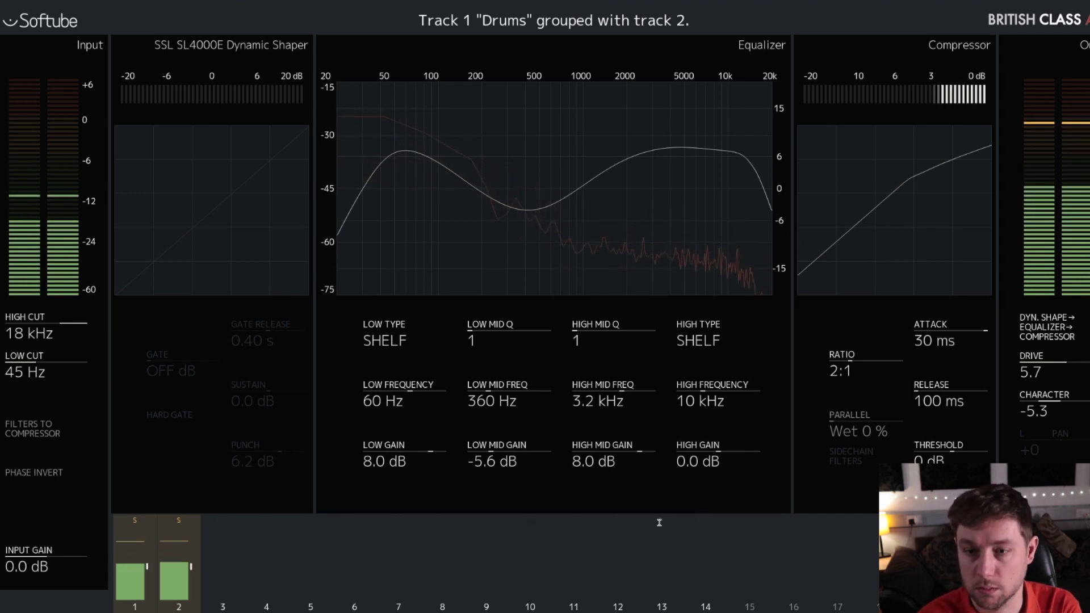
{"action": "key", "text": "space"}
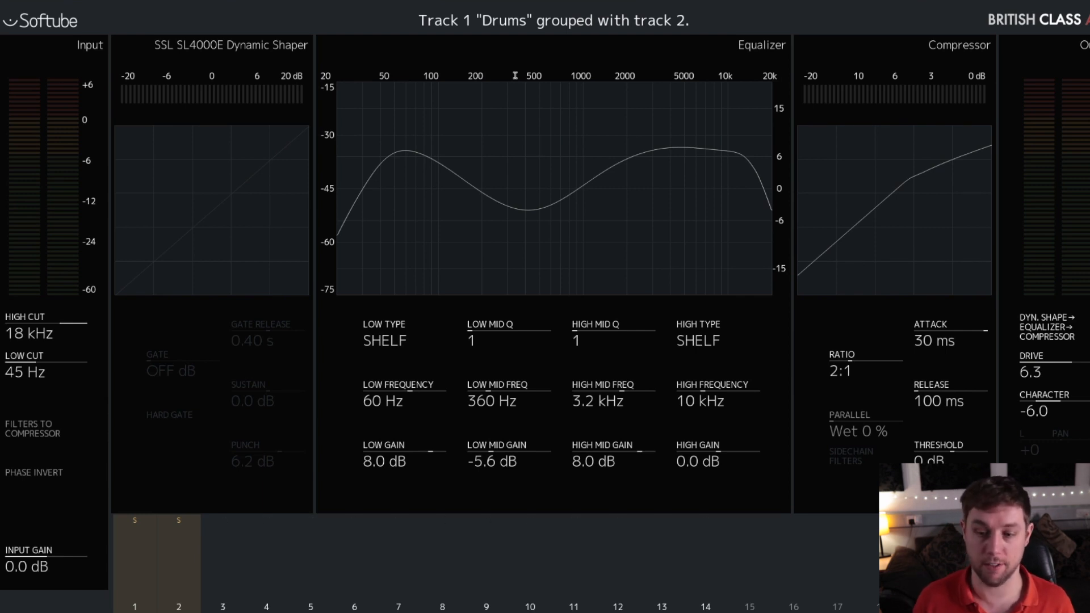
{"action": "key", "text": "space"}
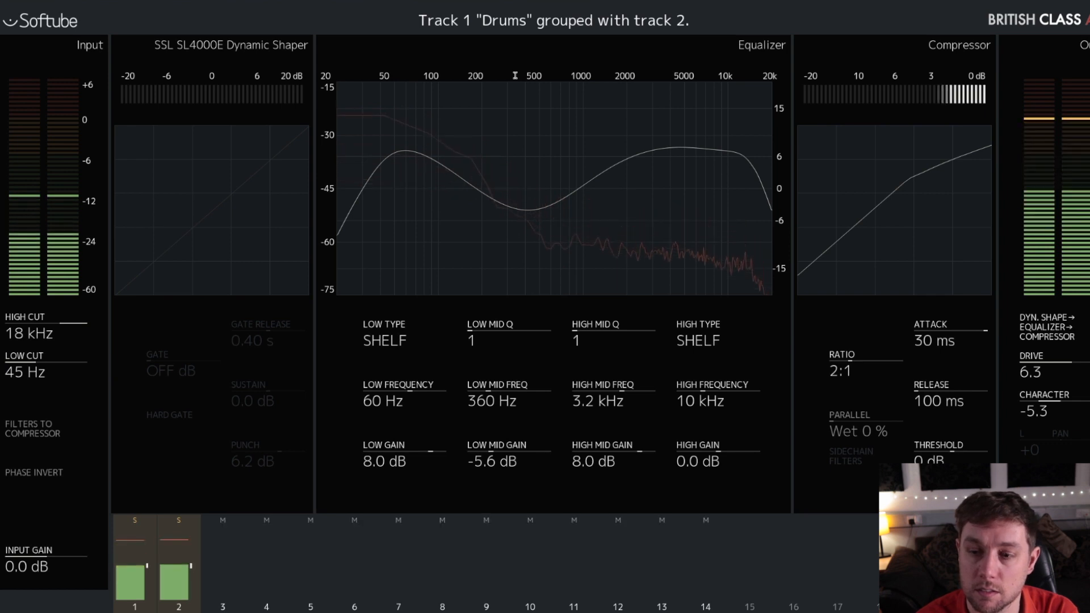
{"action": "key", "text": "space"}
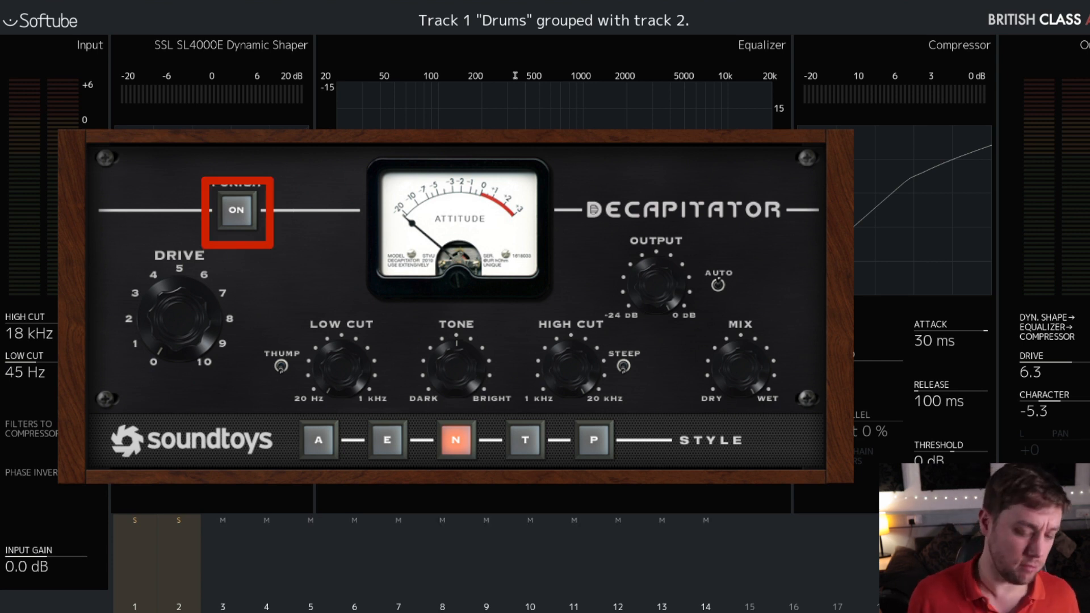
Select the Bass channel on track 3 and play it back to audition its input gain and cut filters
{"action": "left_click", "coordinate": [222, 606]}
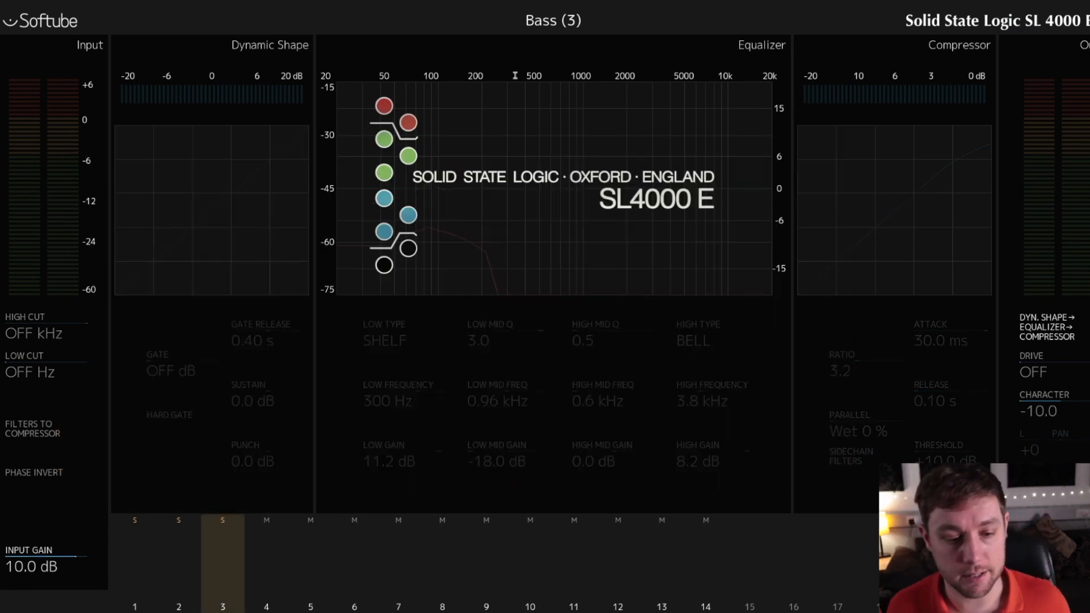
{"action": "key", "text": "space"}
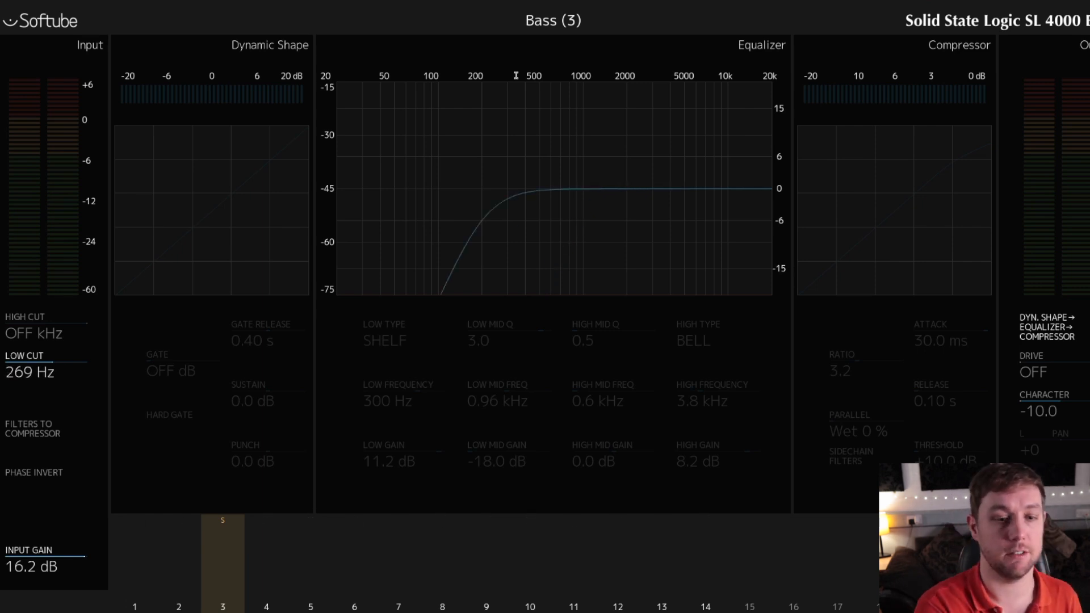
{"action": "key", "text": "space"}
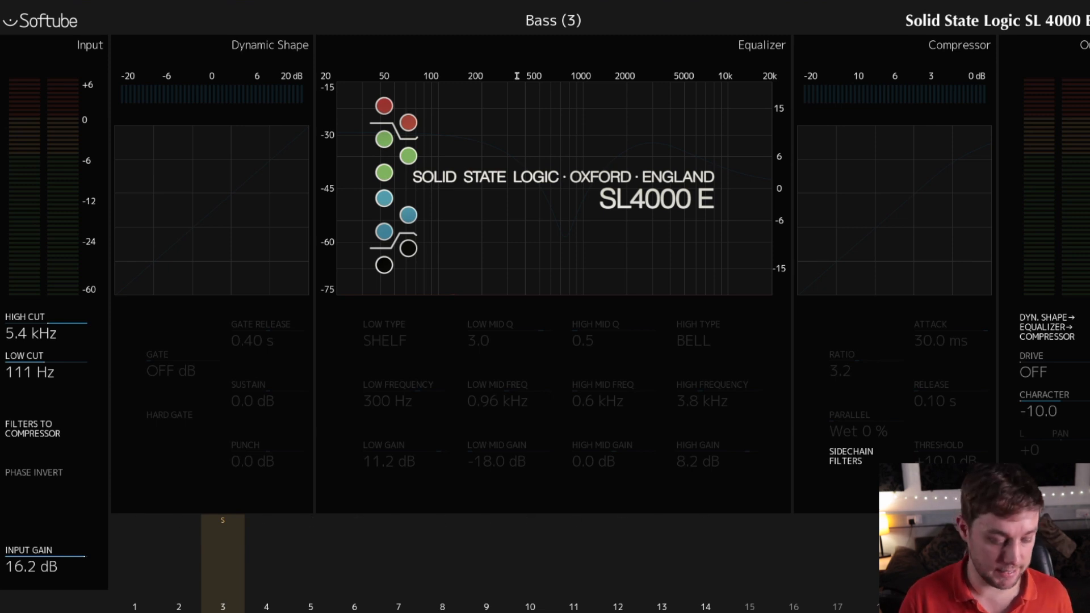
{"action": "key", "text": "space"}
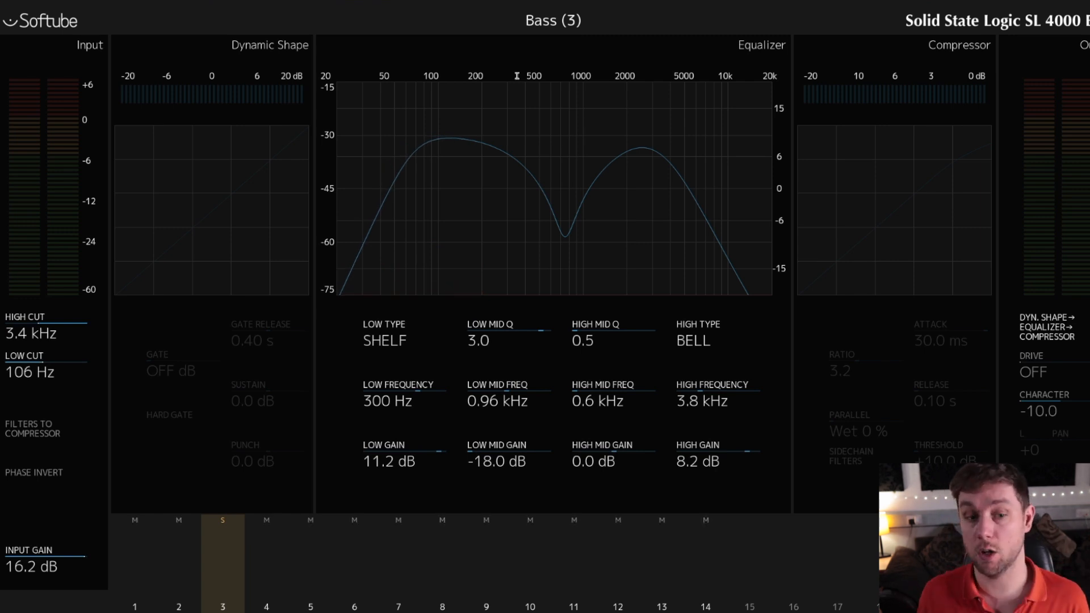
Play the bass in further passes to audition its equalizer, drive and compressor settings against the drums
{"action": "key", "text": "space"}
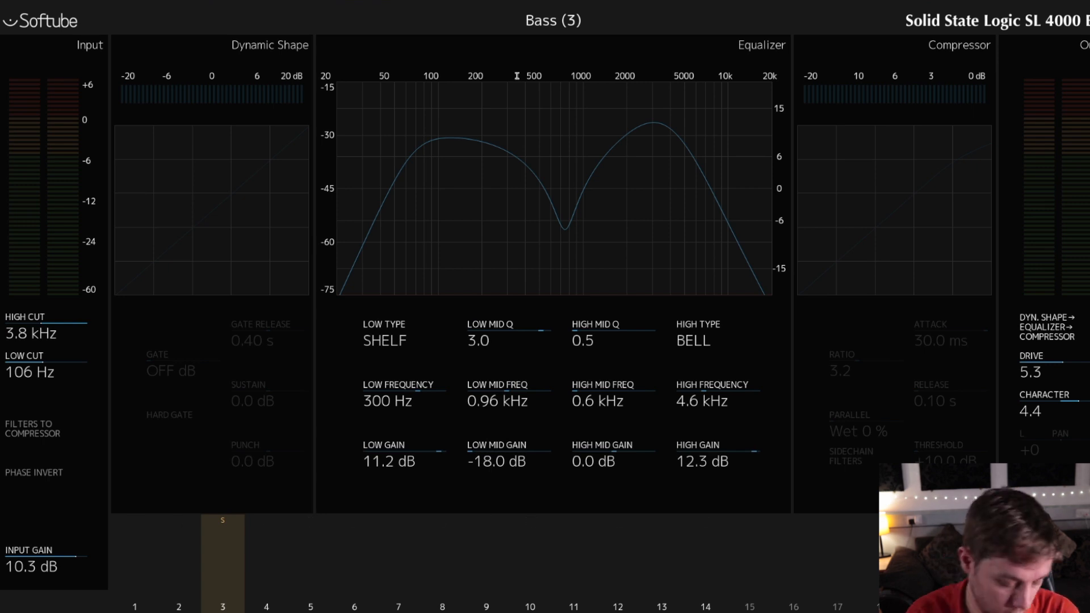
{"action": "key", "text": "space"}
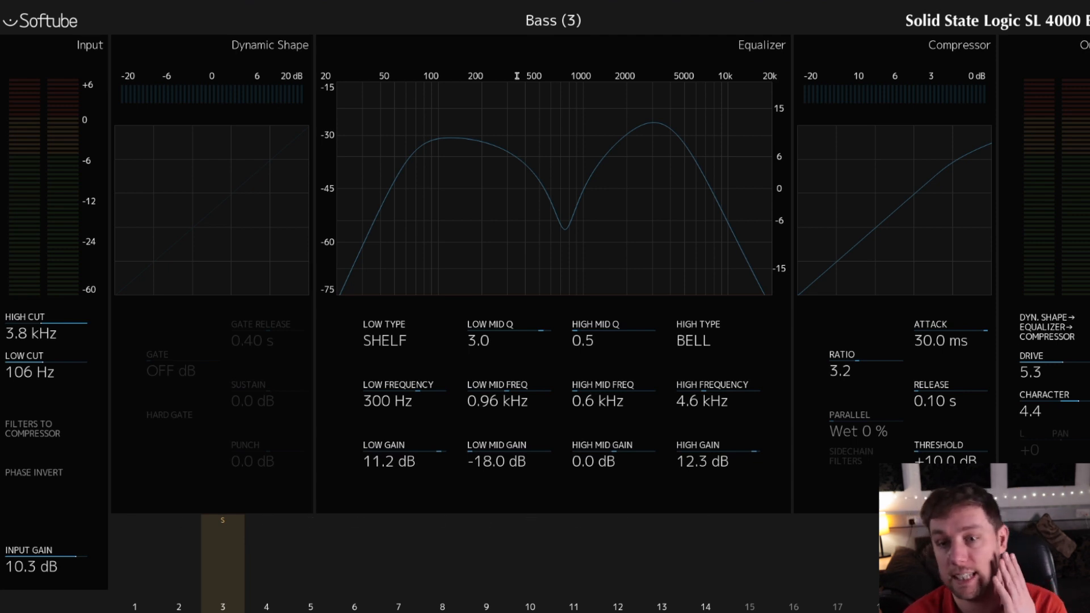
{"action": "key", "text": "space"}
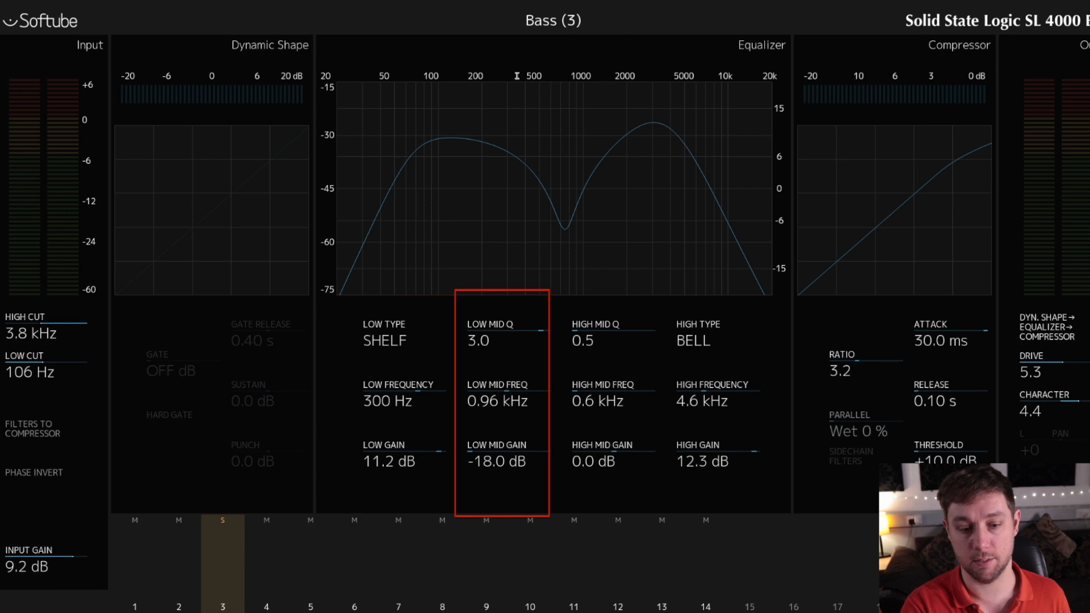
{"action": "key", "text": "space"}
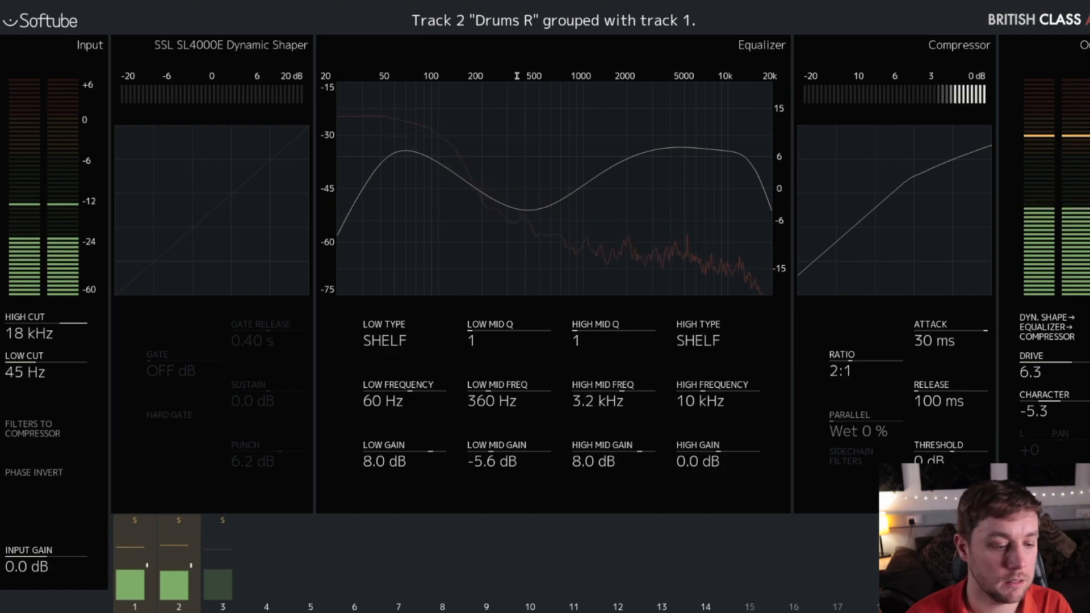
In the mixer, mute the Bass and Bass 2 tracks, unmute Drum Verb and play the drums
{"action": "key", "text": "super+equal"}
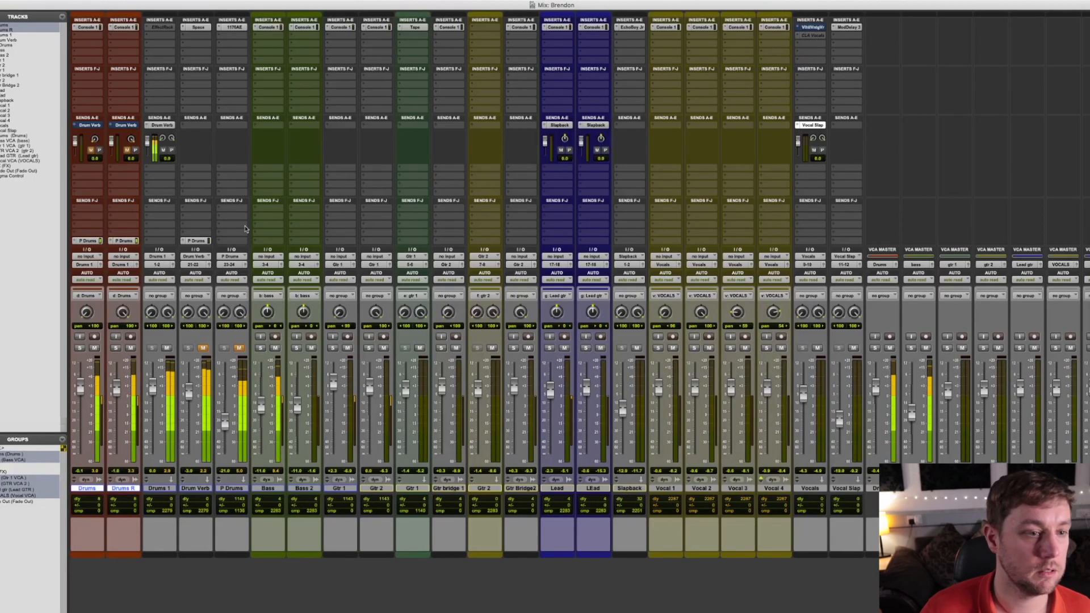
{"action": "left_click", "coordinate": [167, 347]}
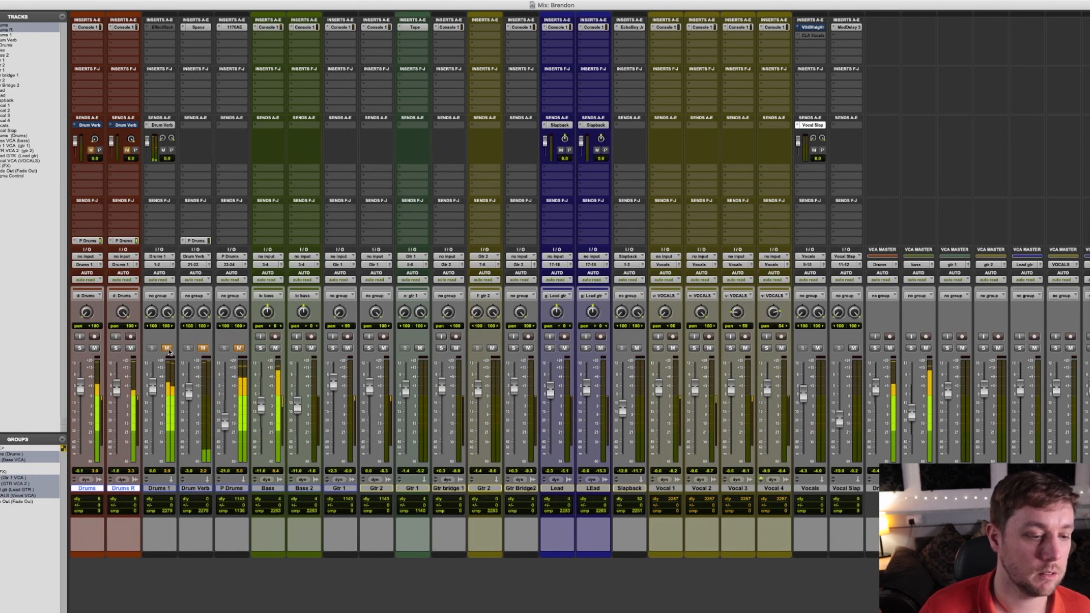
{"action": "left_click", "coordinate": [274, 347]}
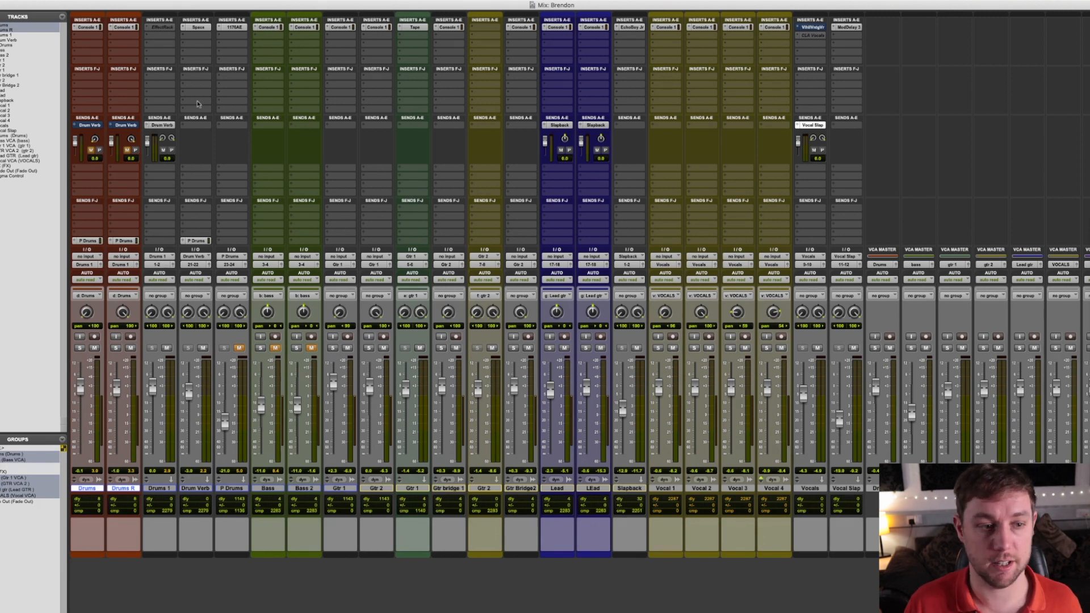
{"action": "key", "text": "space"}
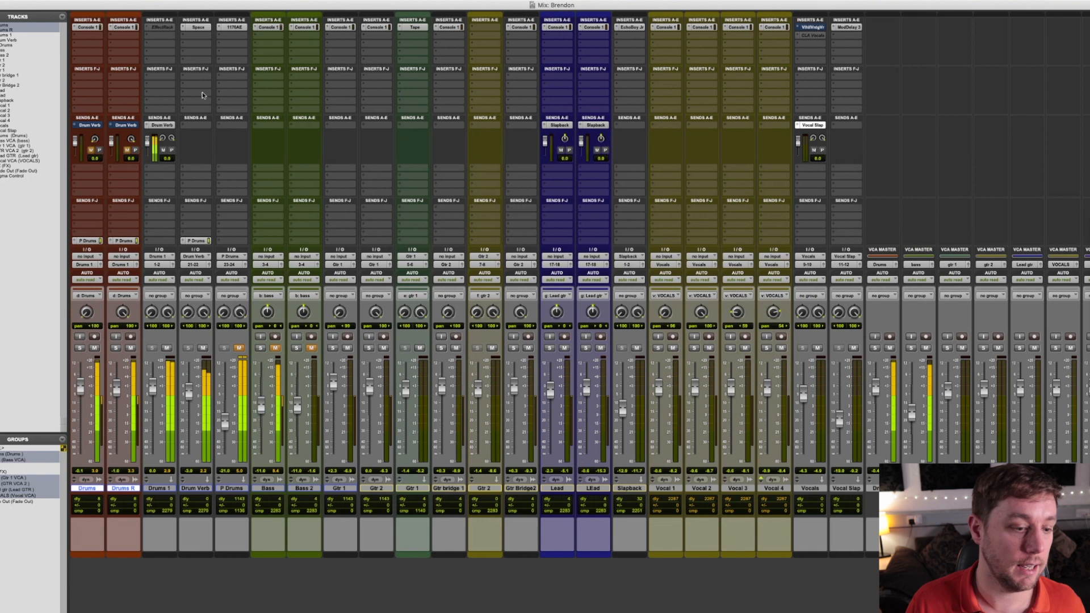
Lower the Drum Verb fader to about -10 dB and reset the bass VCA and Bass track faders to 0 dB
{"action": "left_click_drag", "start_coordinate": [188, 392], "coordinate": [189, 403]}
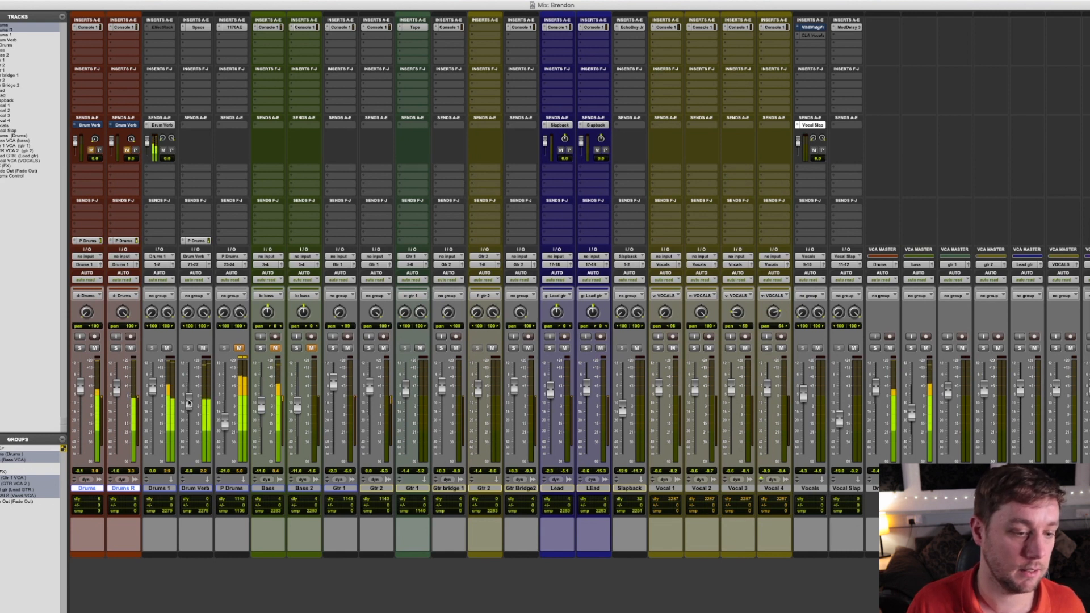
{"action": "left_click_drag", "start_coordinate": [188, 404], "coordinate": [189, 412]}
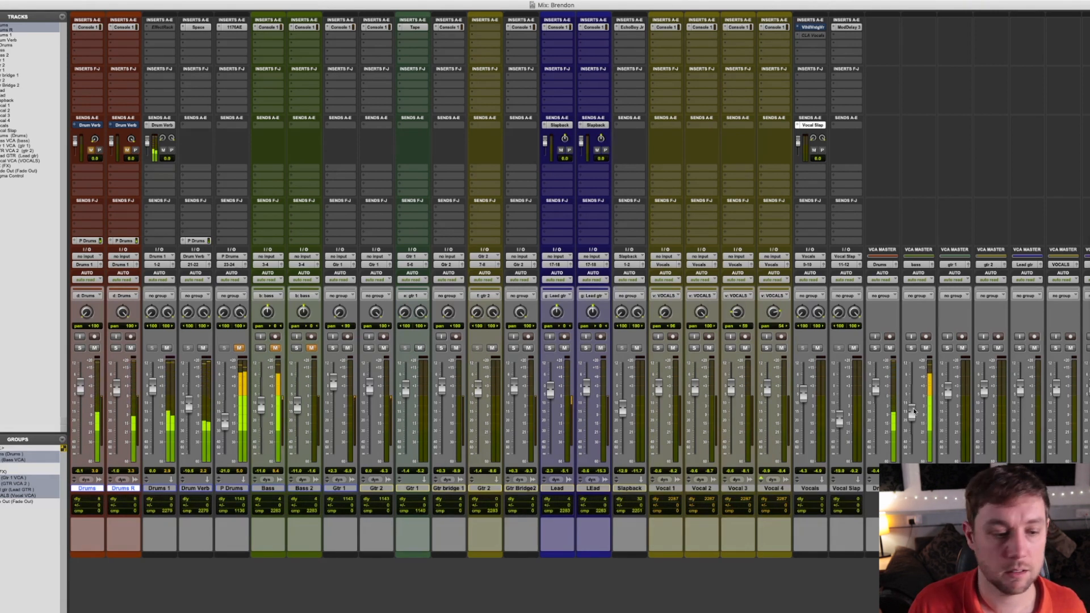
{"action": "left_click", "coordinate": [913, 413], "text": "alt"}
{"action": "left_click", "coordinate": [261, 378], "text": "alt"}
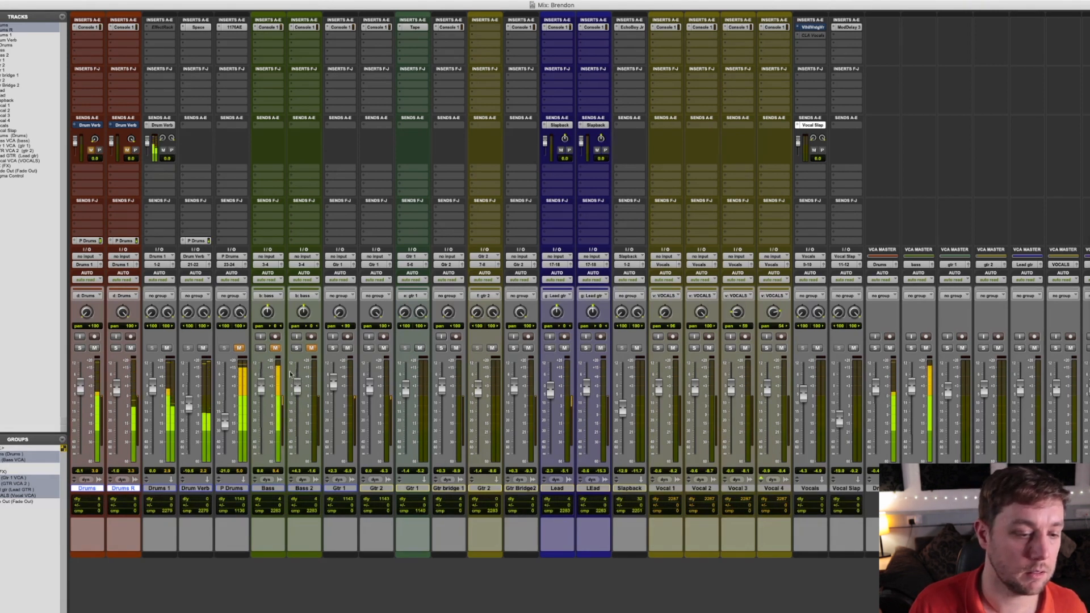
Unmute the P Drums track, lower its fader slightly and show its 1176AE compressor beside the channel faders
{"action": "left_click", "coordinate": [239, 347]}
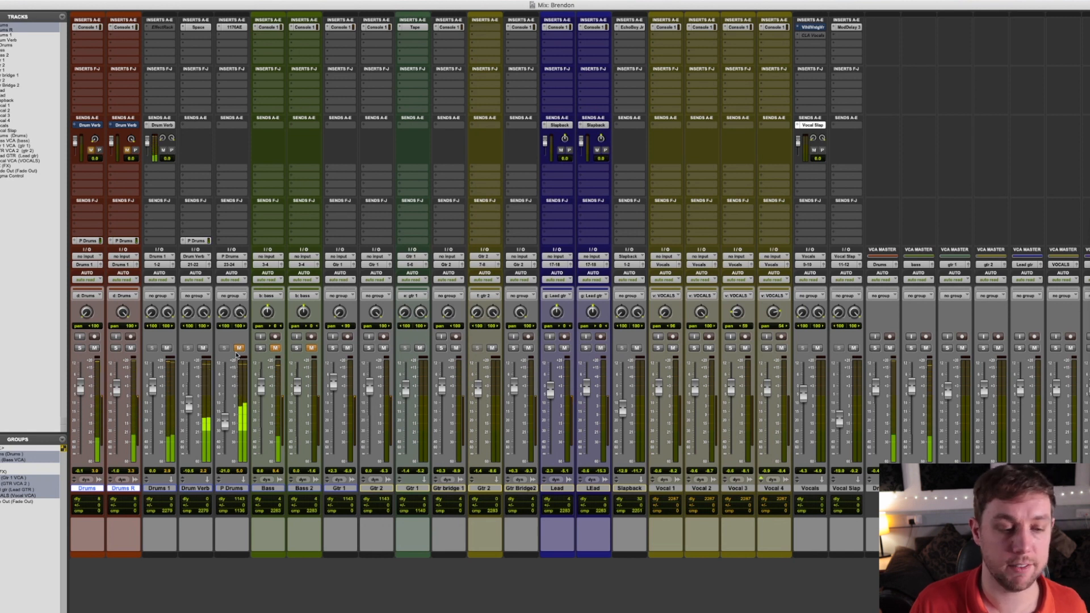
{"action": "mouse_move", "coordinate": [225, 425]}
{"action": "left_mouse_down"}
{"action": "mouse_move", "coordinate": [225, 412]}
{"action": "mouse_move", "coordinate": [225, 433]}
{"action": "left_mouse_up"}
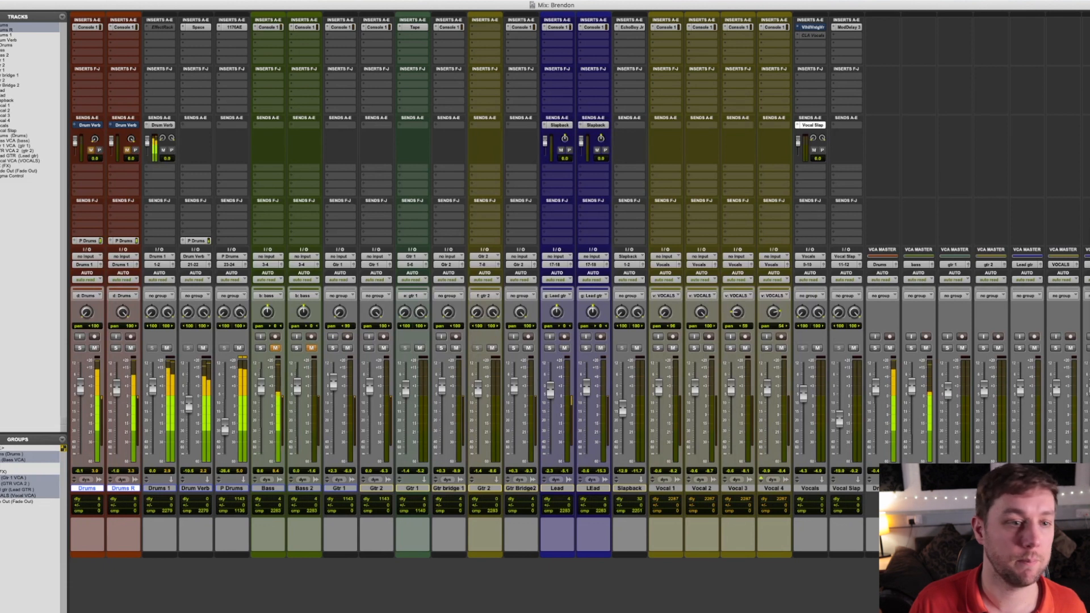
{"action": "left_click", "coordinate": [231, 27]}
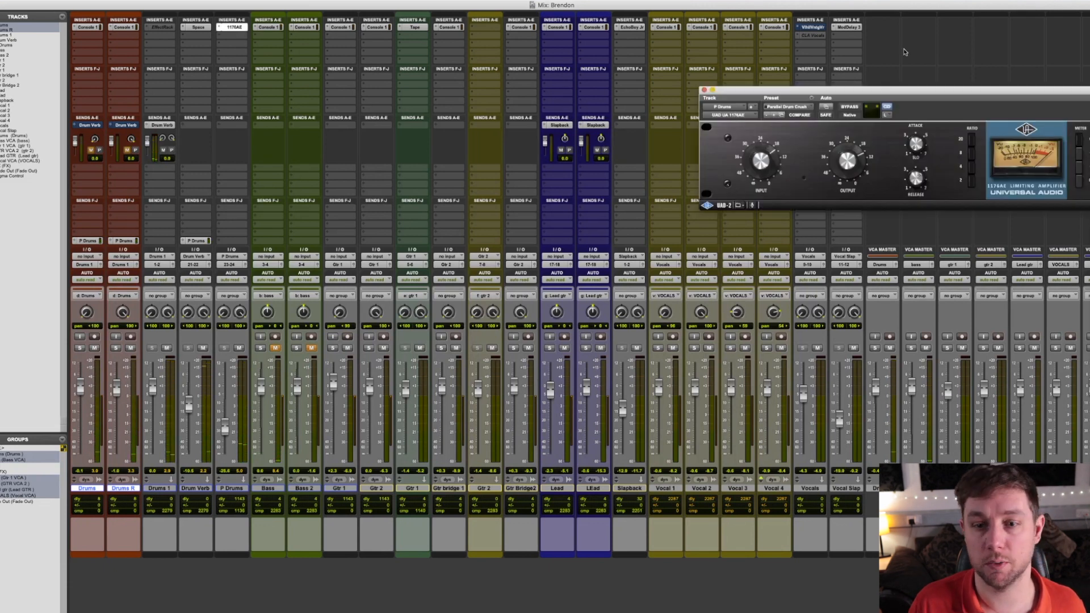
{"action": "left_click_drag", "start_coordinate": [914, 94], "coordinate": [702, 69]}
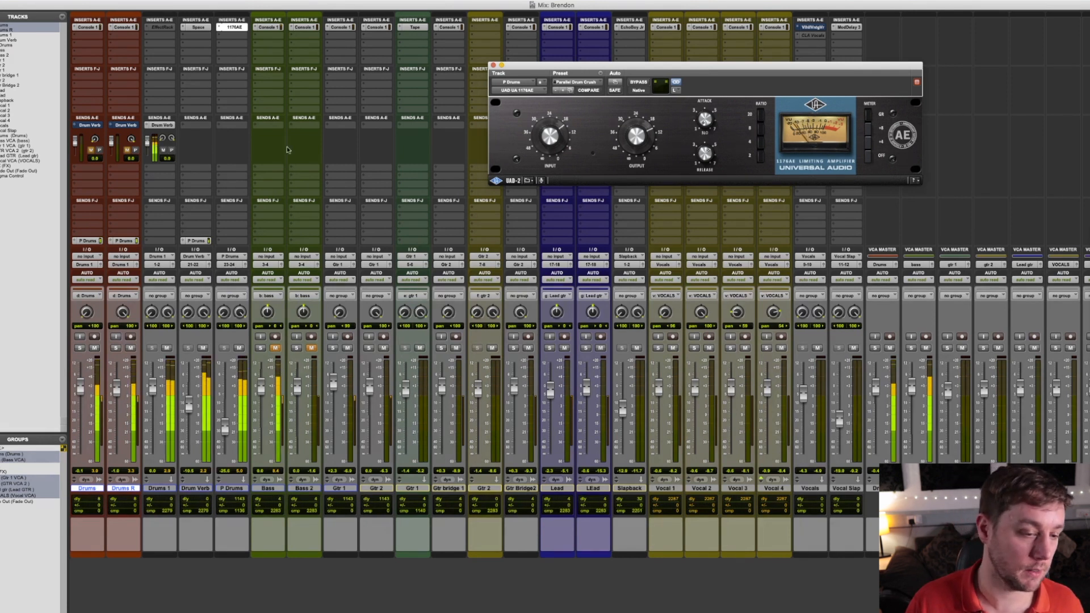
Raise the P Drums fader during playback and unmute the Bass track
{"action": "left_click", "coordinate": [226, 426]}
{"action": "left_click_drag", "start_coordinate": [226, 427], "coordinate": [227, 421]}
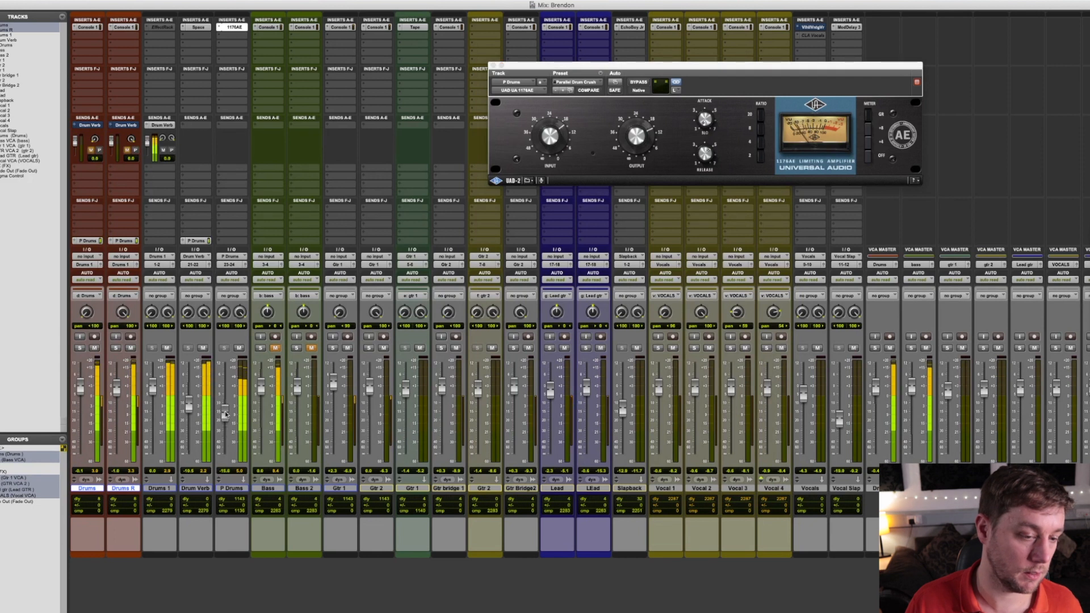
{"action": "left_click", "coordinate": [275, 347]}
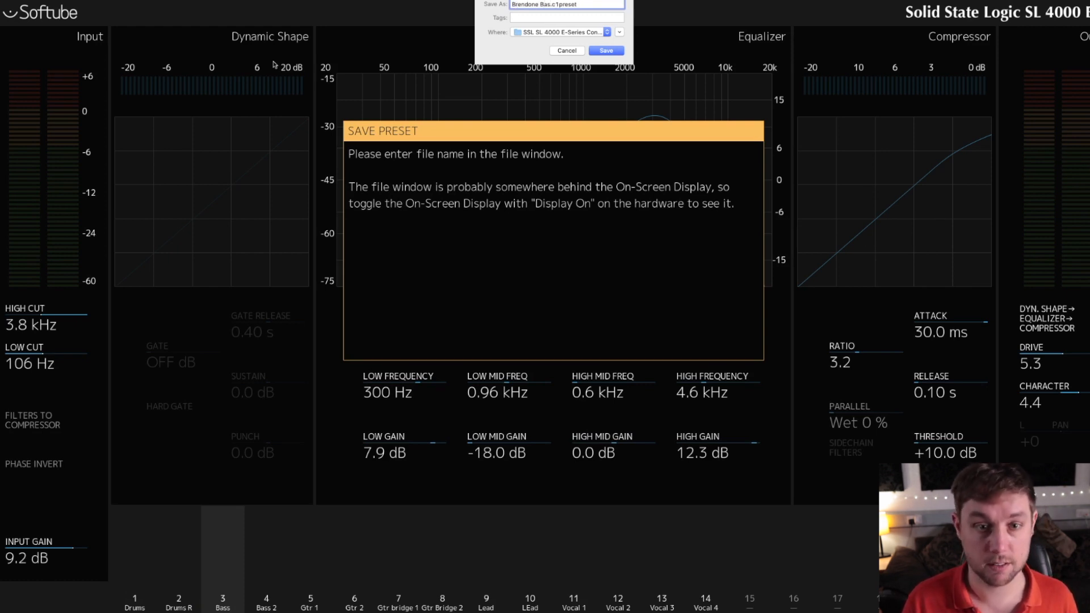
Save the Bass channel settings as a preset in the SSL SL 4000 E-Series folder and move to the next channel
{"action": "key", "text": "Return"}
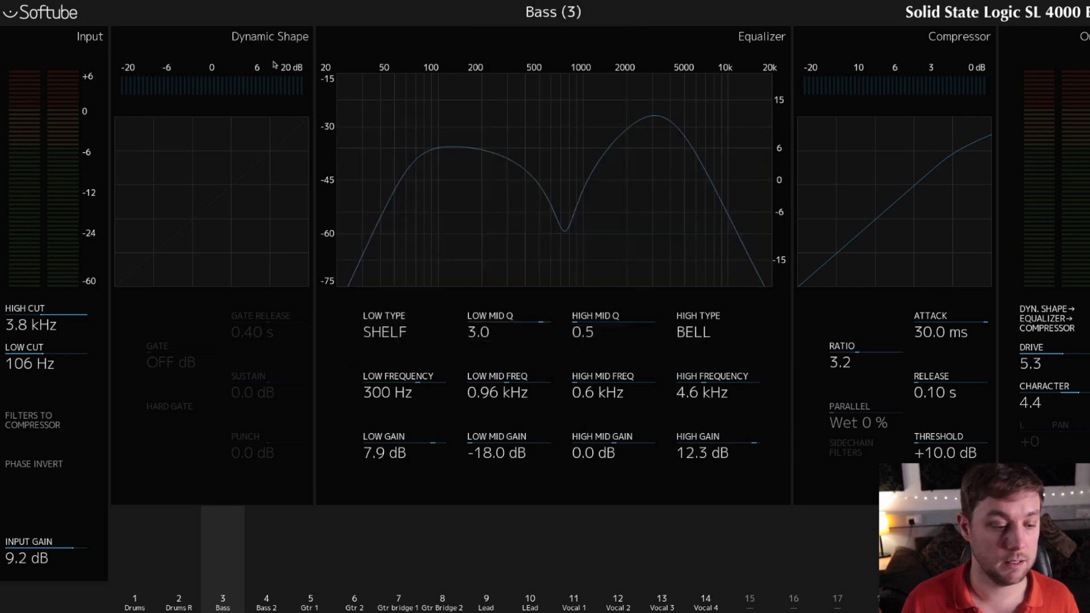
{"action": "key", "text": "Right"}
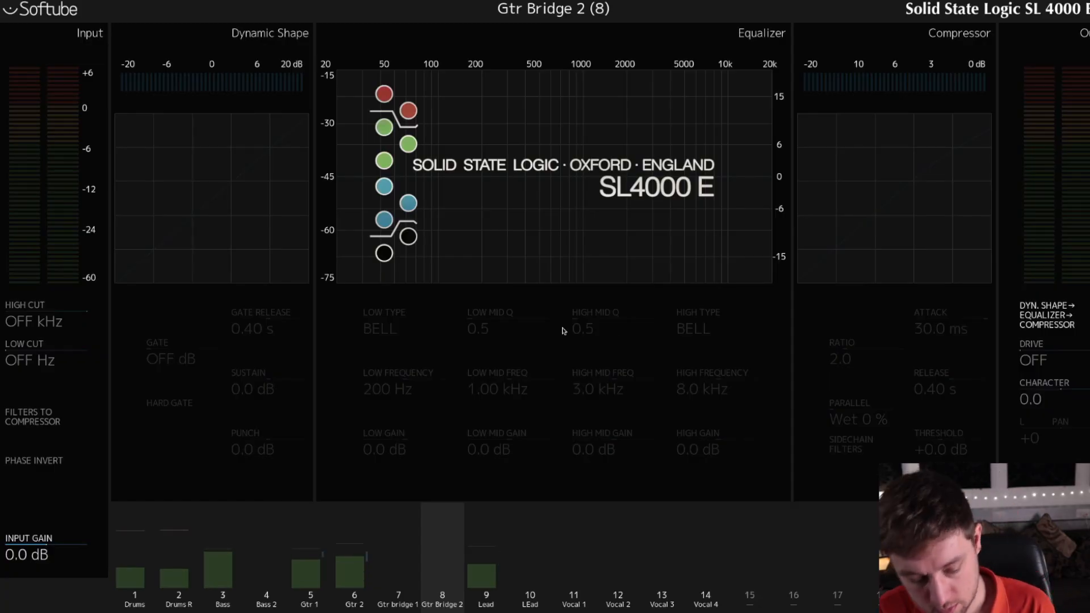
Step back through the channels from Gtr Bridge 2 past Gtr 2 to review the guitar settings
{"action": "key", "text": "Left"}
{"action": "key", "text": "Left"}
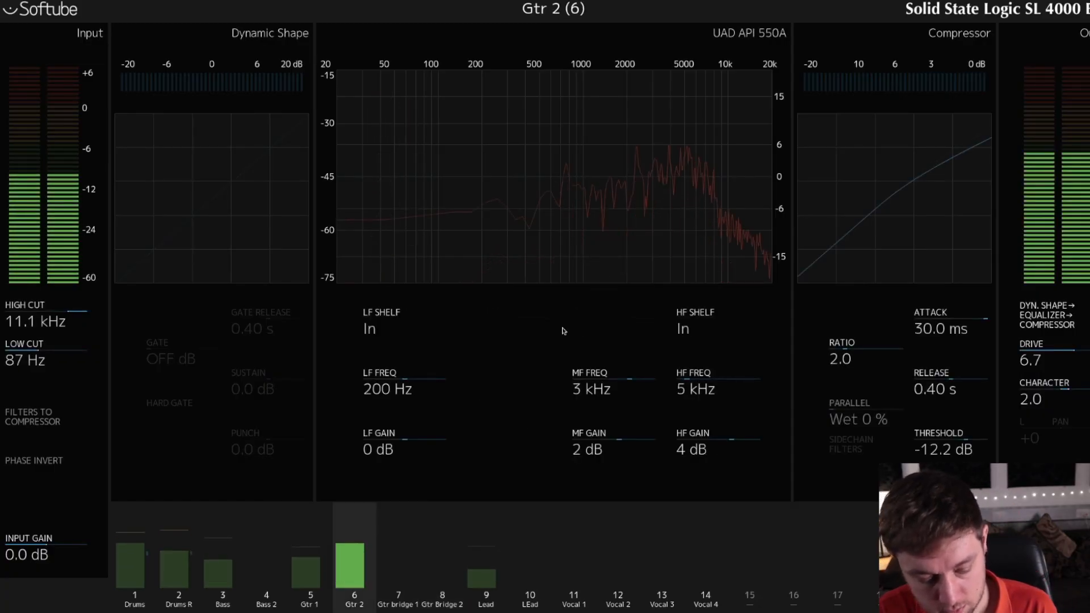
{"action": "key", "text": "Left"}
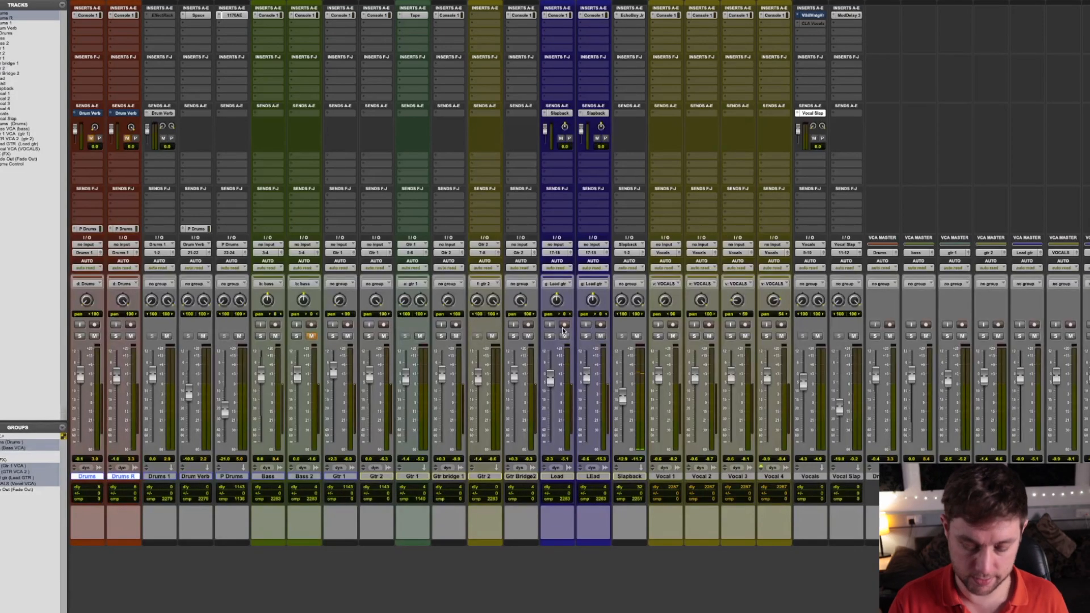
Return to the mixer, open the EchoBoy Jr. delay on the Slapback track and play the lead guitar section
{"action": "key", "text": "super+equal"}
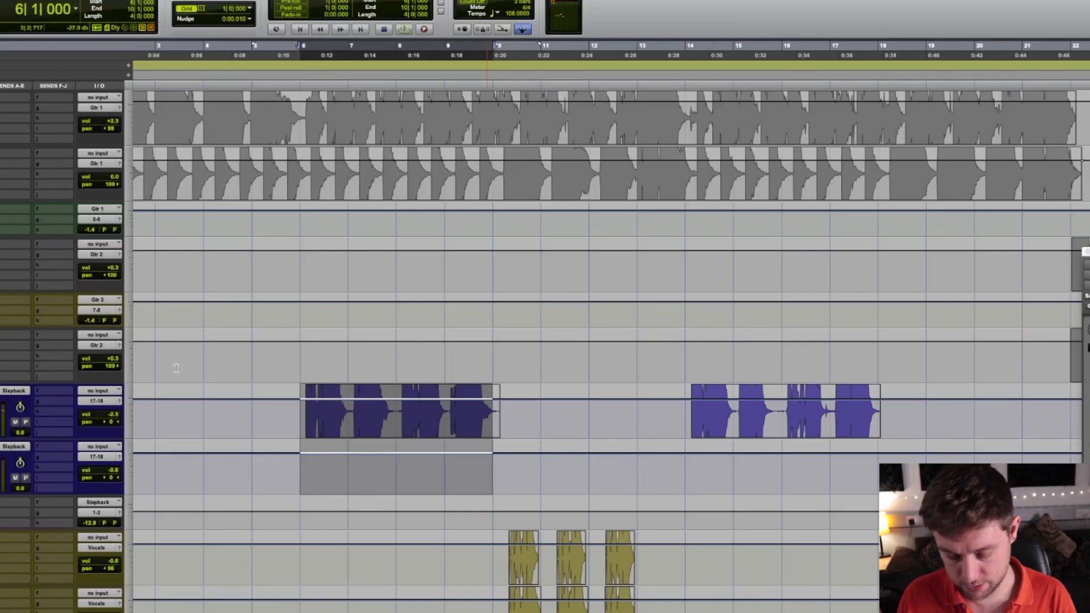
{"action": "key", "text": "super+equal"}
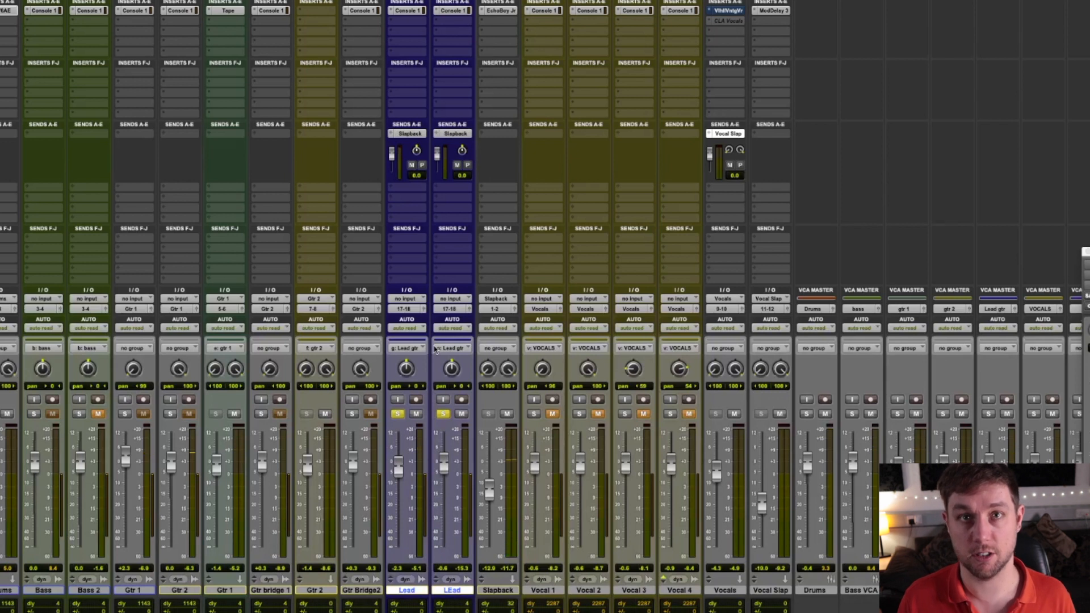
{"action": "left_click", "coordinate": [455, 133]}
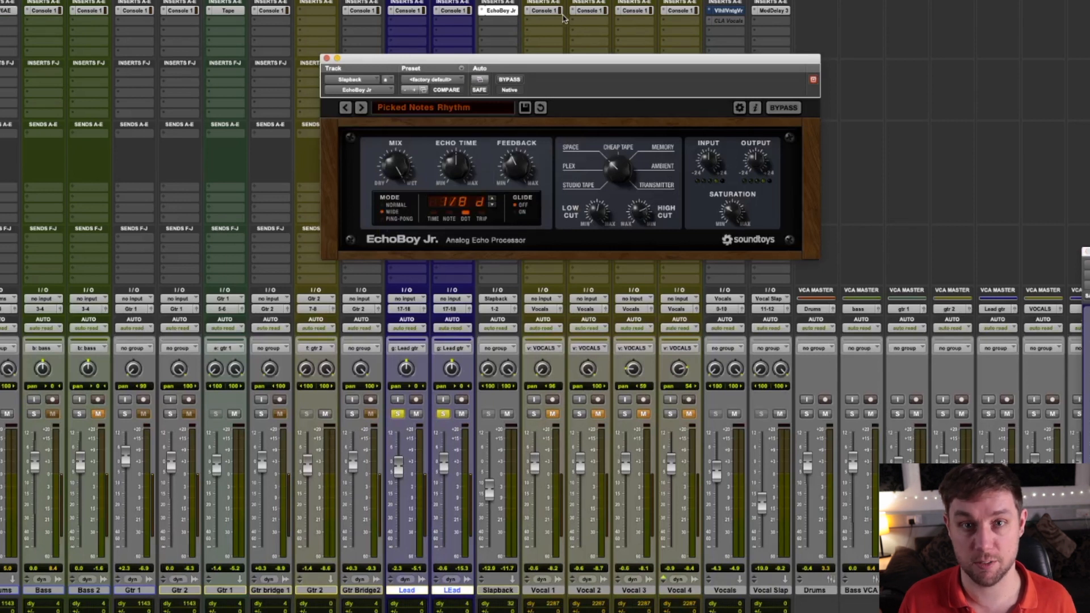
{"action": "key", "text": "space"}
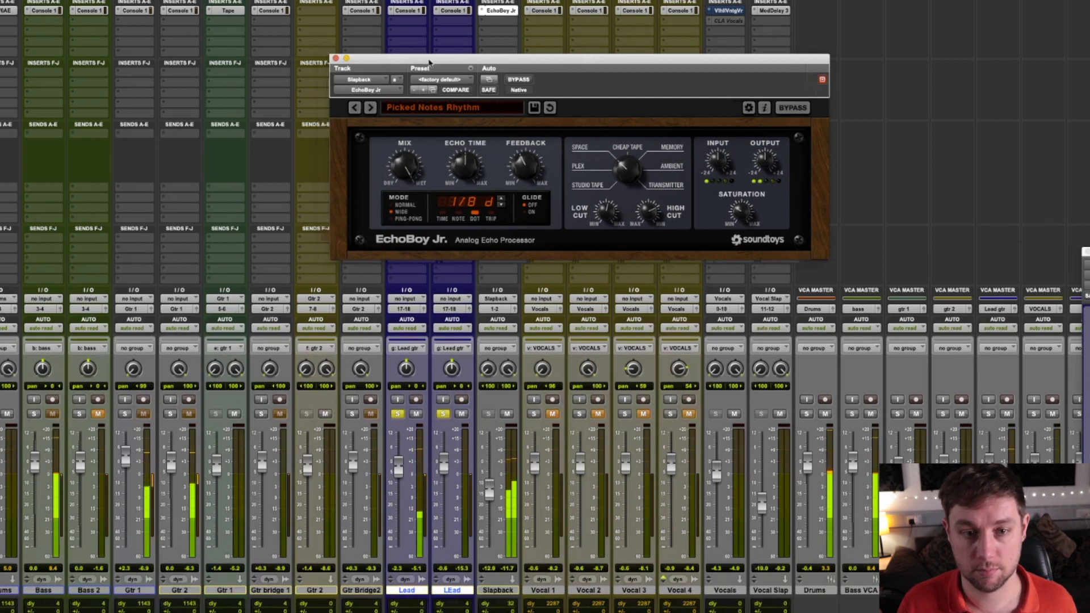
Move the EchoBoy Jr. window clear of the sends and switch the Lead track's Slapback send to pre-fader
{"action": "left_click_drag", "start_coordinate": [389, 54], "coordinate": [656, 26]}
{"action": "left_click", "coordinate": [423, 165]}
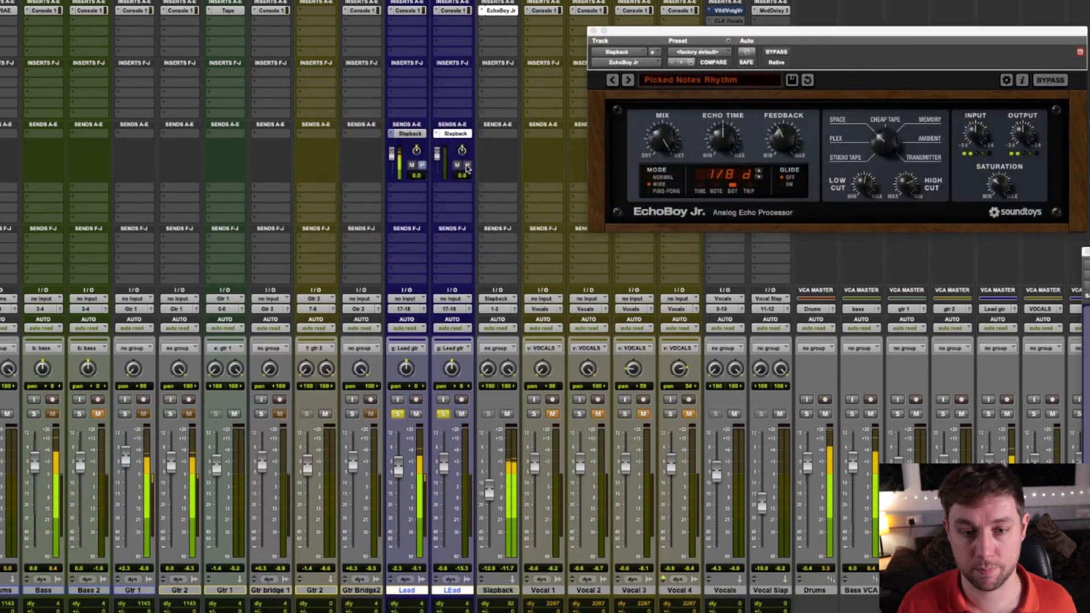
Audition the slapback delay with the Lead tracks muted, and restore the full mix by unmuting and unsoloing both tracks
{"action": "left_click", "coordinate": [462, 414]}
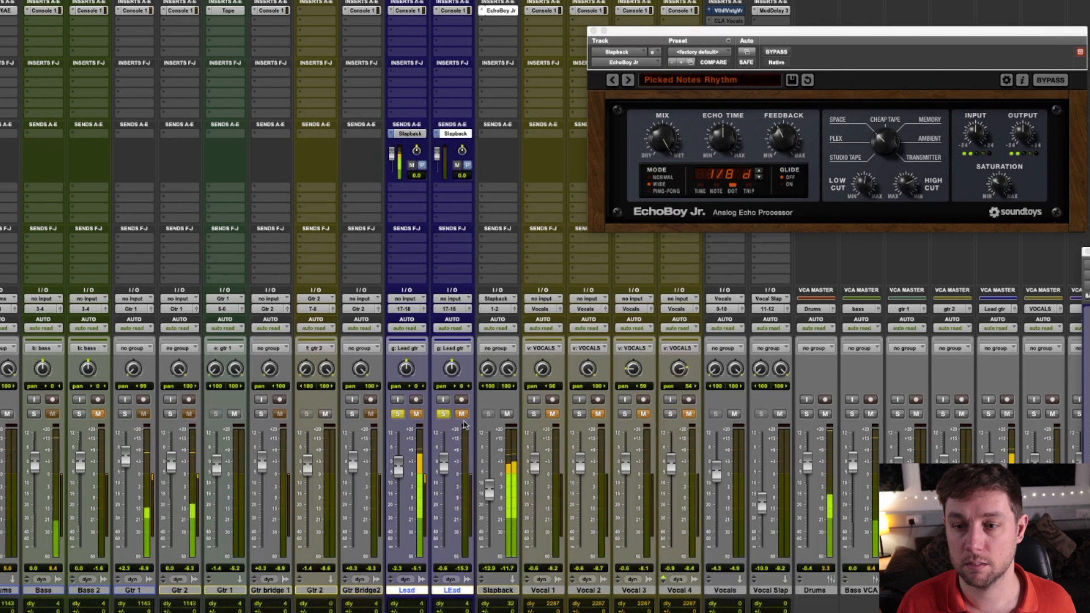
{"action": "left_click", "coordinate": [416, 414]}
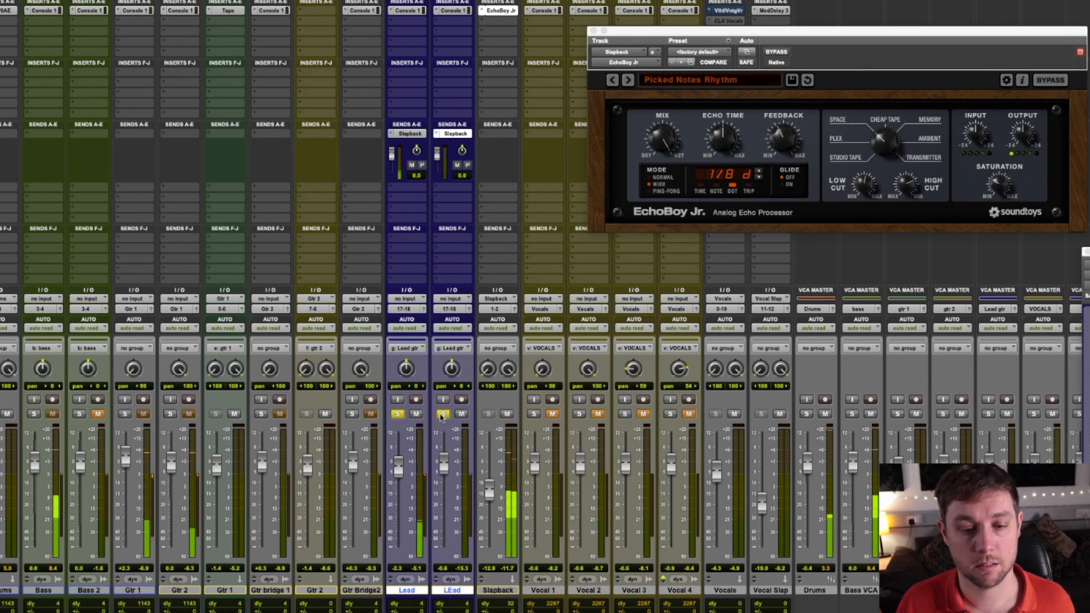
{"action": "left_click", "coordinate": [397, 414]}
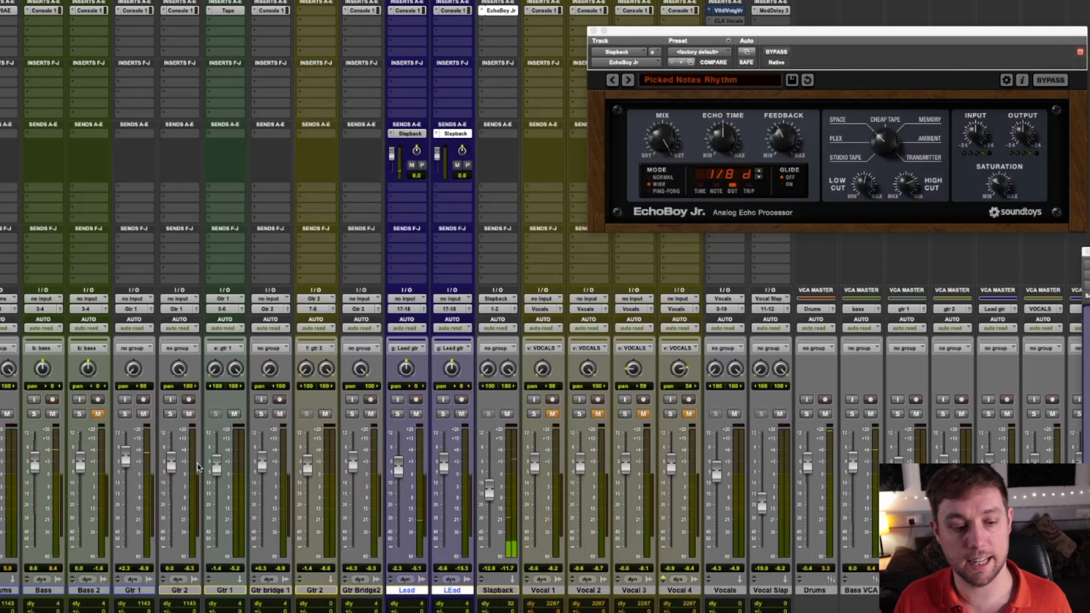
Open Gtr 2 in Console 1 and compare its channel settings and sound with Gtr 1 by soloing each guitar
{"action": "left_click", "coordinate": [172, 591]}
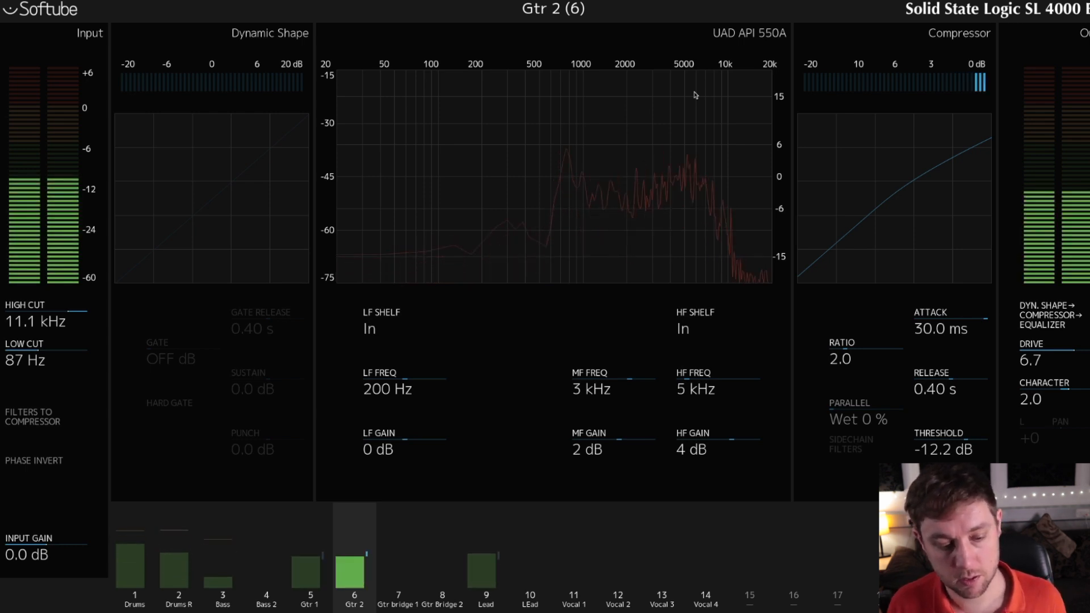
{"action": "key", "text": "s"}
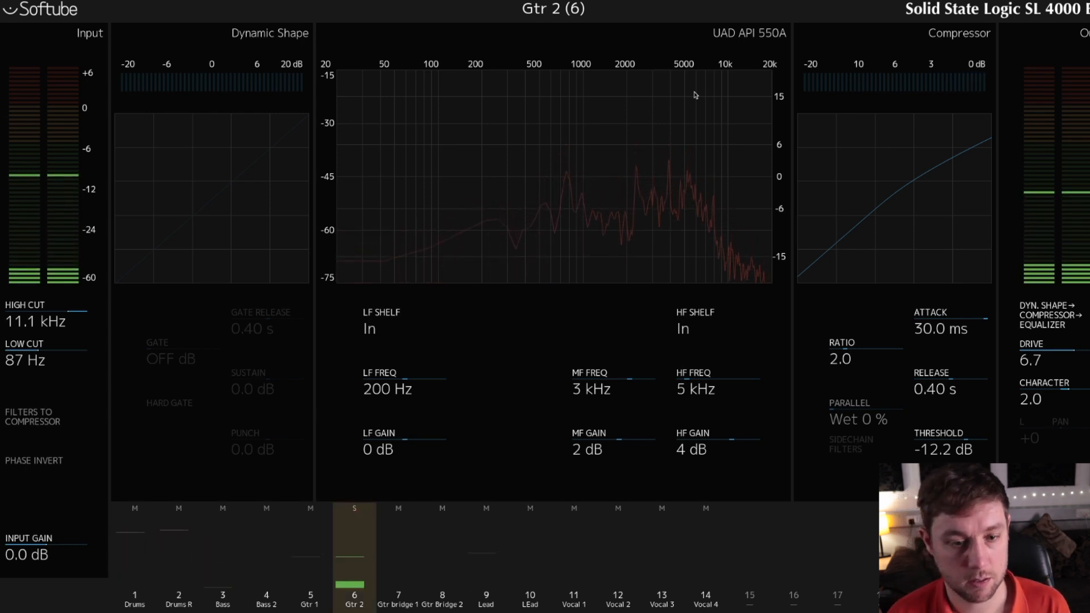
{"action": "key", "text": "Left"}
{"action": "key", "text": "s"}
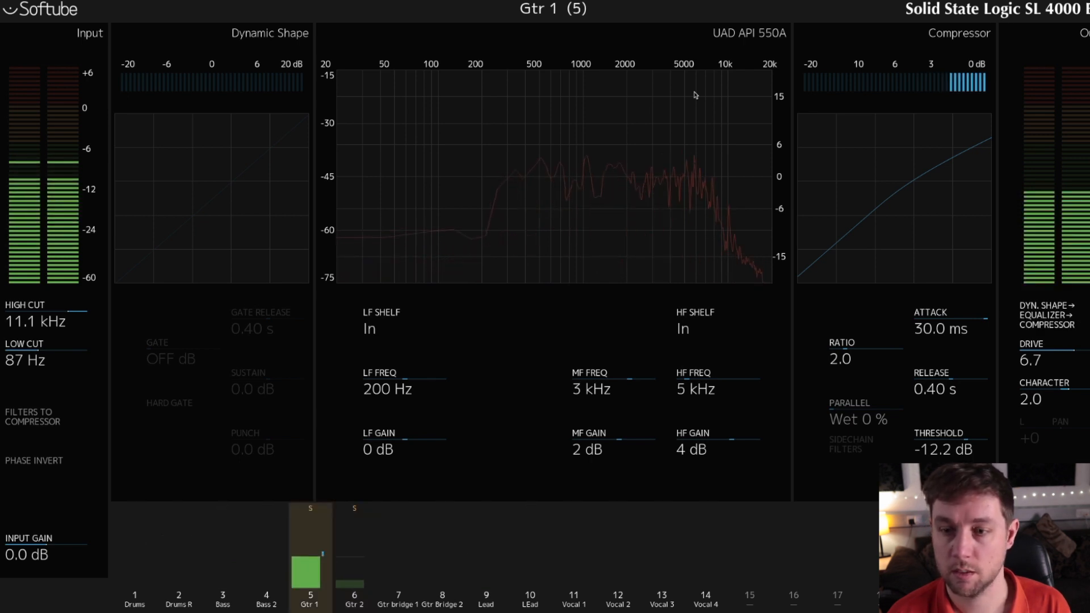
{"action": "key", "text": "Right"}
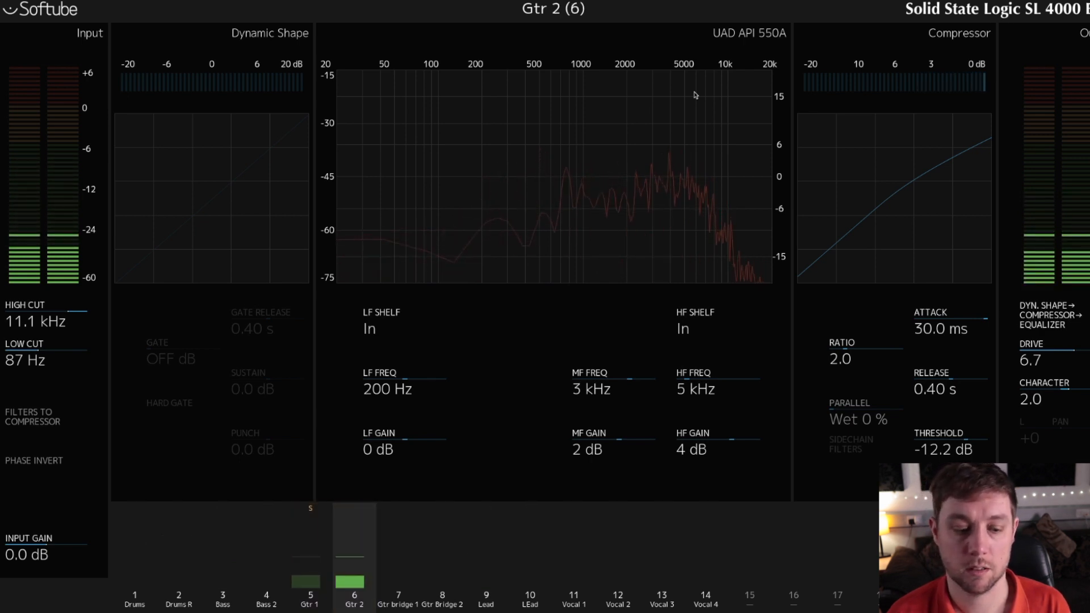
{"action": "key", "text": "Left"}
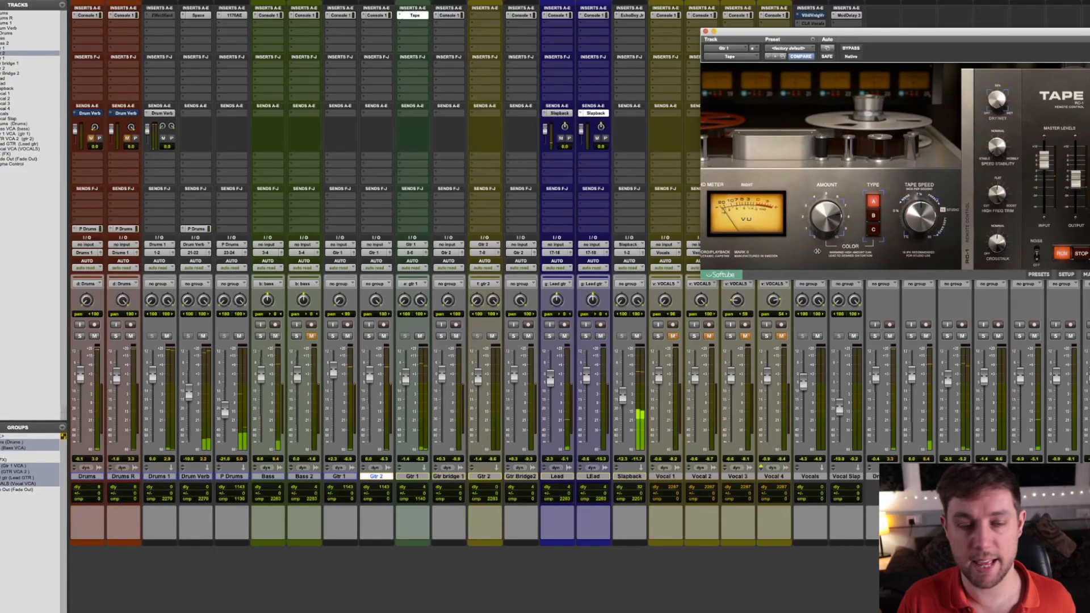
Move the Tape window clear of the master faders and select the Gtr 1 and Gtr 2 tracks for soloing
{"action": "left_click_drag", "start_coordinate": [810, 41], "coordinate": [725, 45]}
{"action": "left_click", "coordinate": [345, 477]}
{"action": "left_click", "coordinate": [377, 476], "text": "shift"}
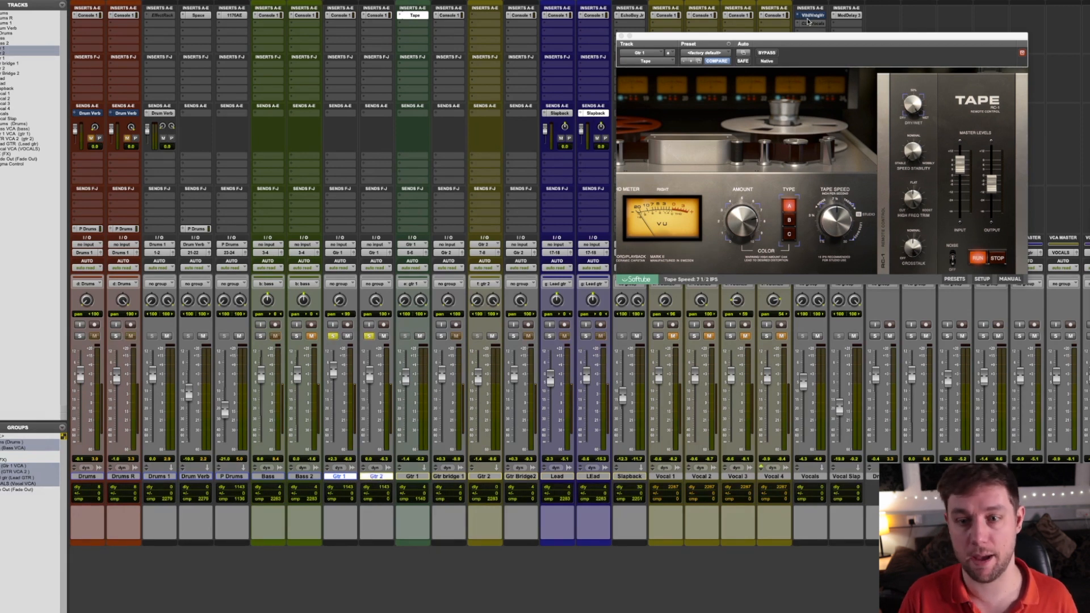
Compare the soloed guitars with Tape bypassed and active, and set the Tape output to -2.0 dB
{"action": "left_click", "coordinate": [767, 53]}
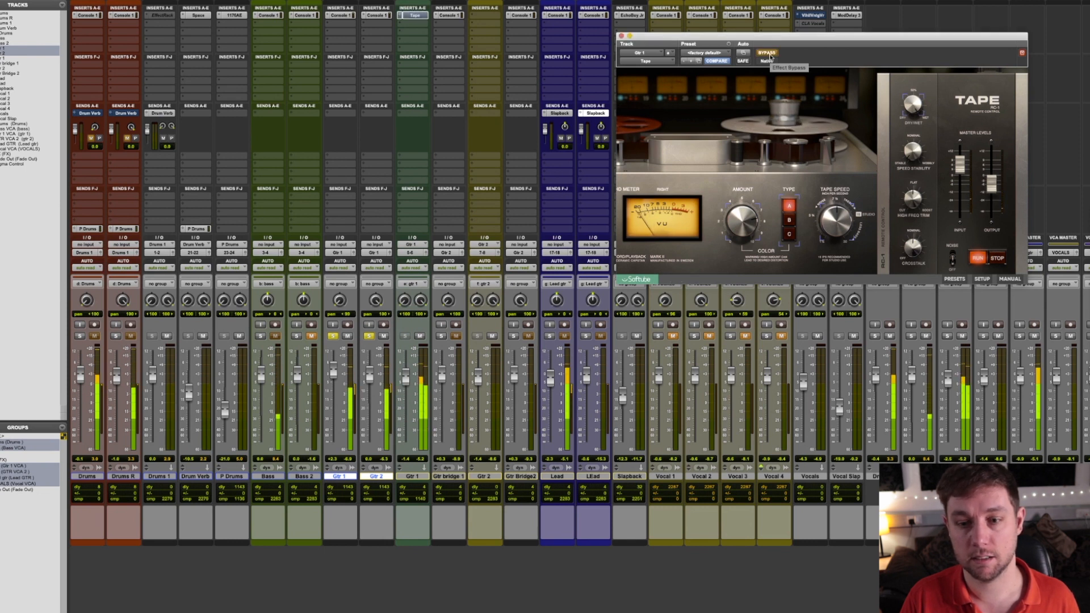
{"action": "left_click", "coordinate": [768, 53]}
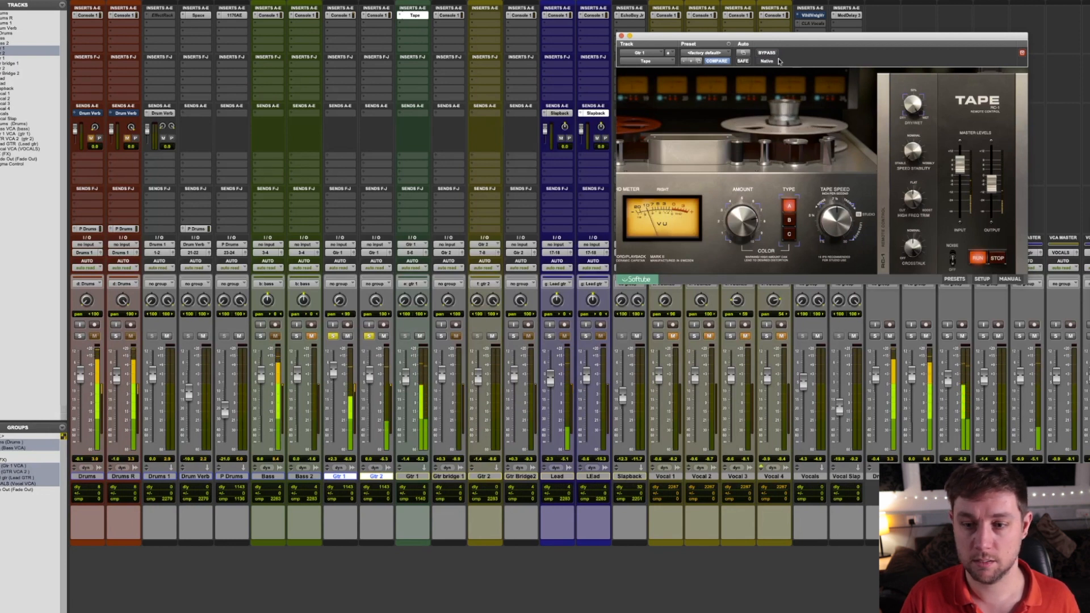
{"action": "left_click_drag", "start_coordinate": [990, 183], "coordinate": [990, 180]}
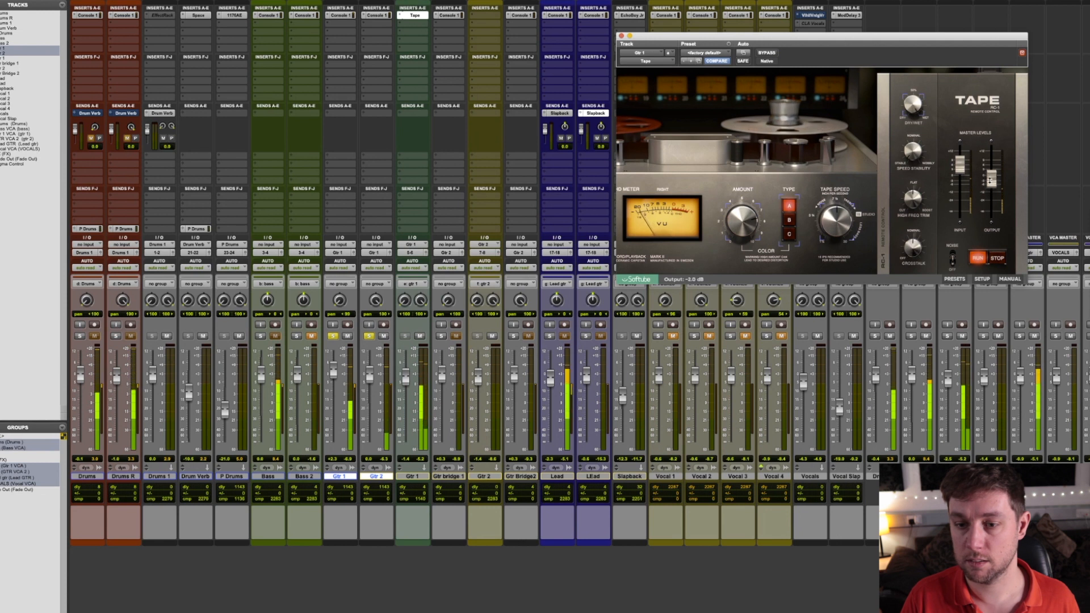
{"action": "left_click", "coordinate": [766, 54]}
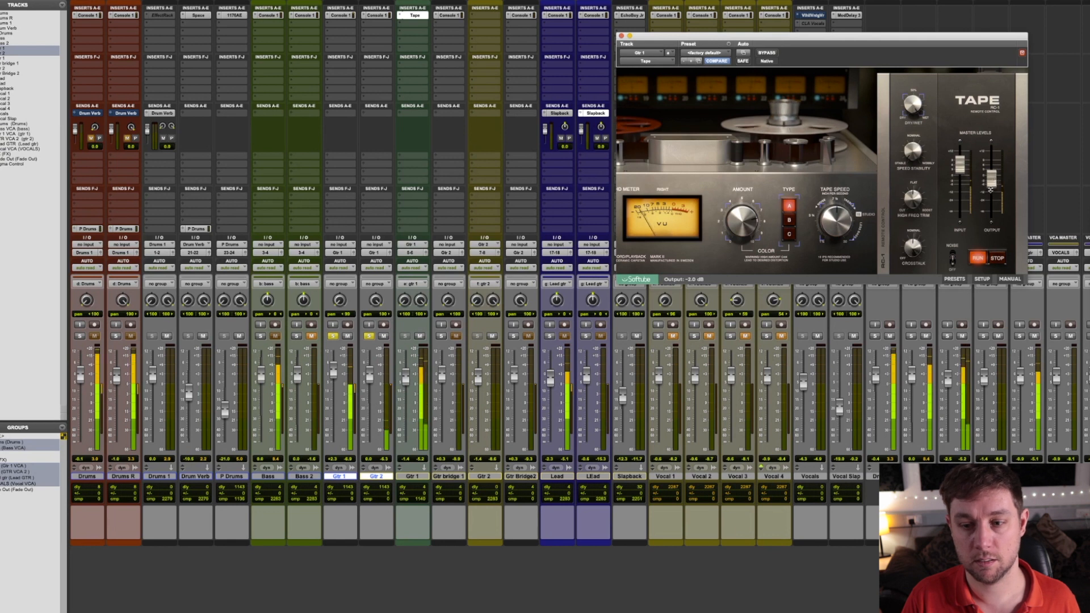
Stop and restart the Tape plug-in's transport during playback to demonstrate its tape-stop effect on the guitars
{"action": "left_click", "coordinate": [998, 262]}
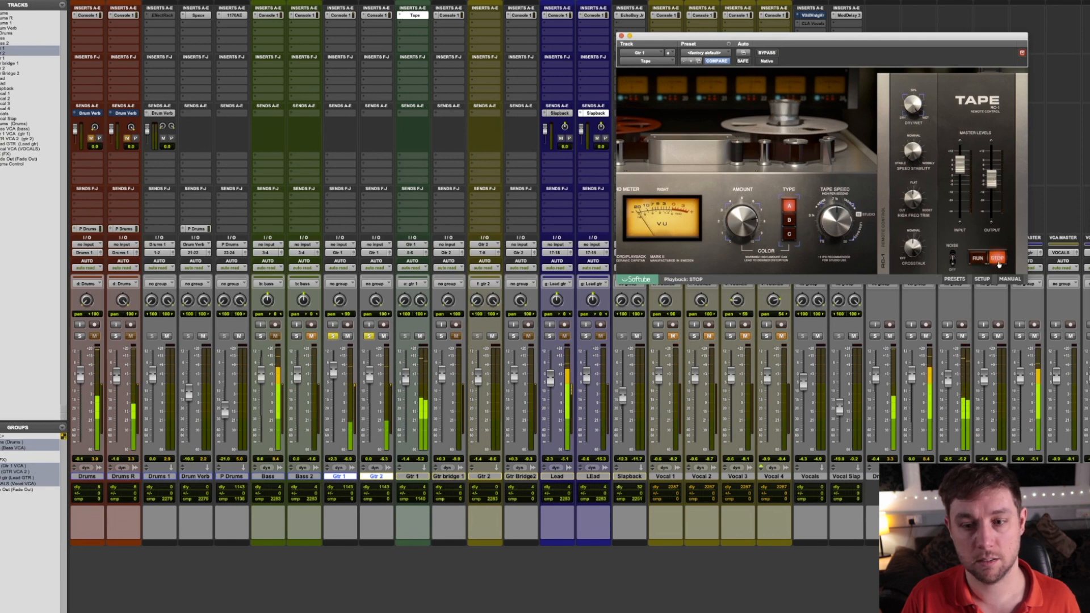
{"action": "left_click", "coordinate": [984, 260]}
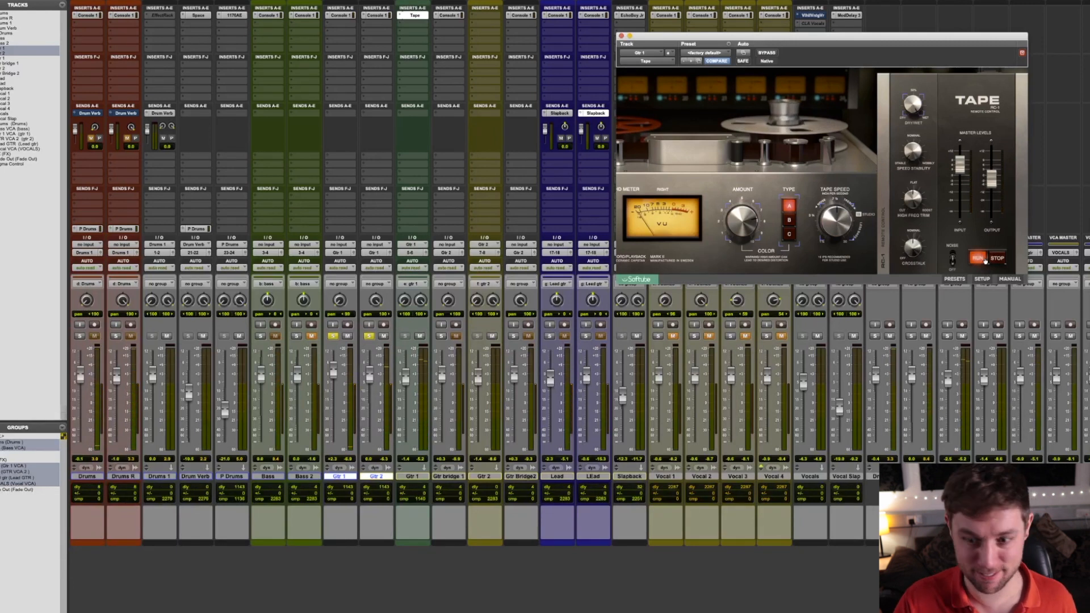
{"action": "key", "text": "space"}
{"action": "left_click", "coordinate": [996, 261]}
{"action": "left_click", "coordinate": [985, 261]}
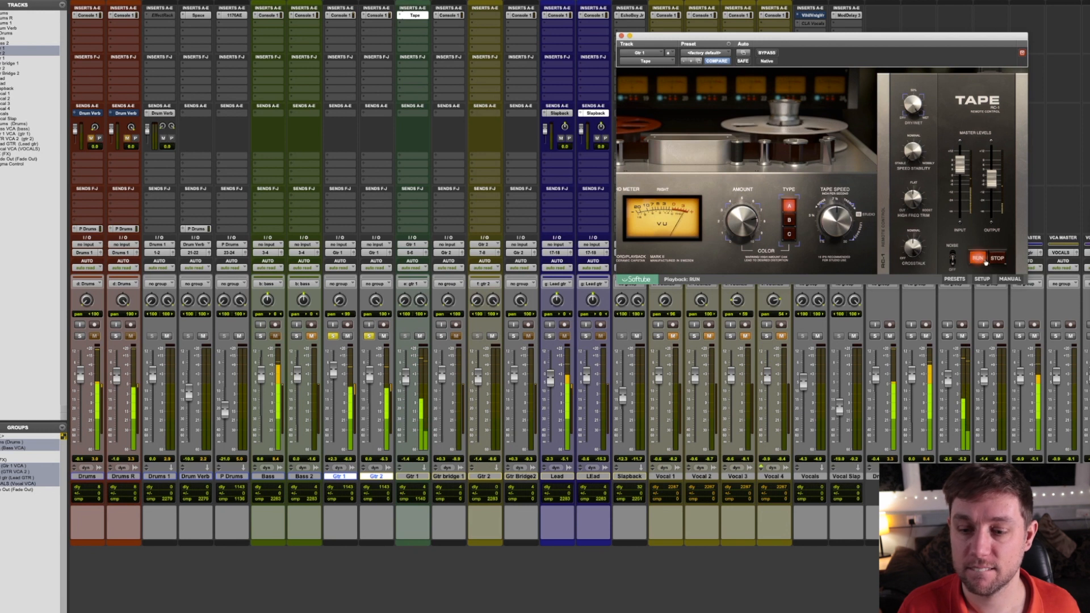
Unsolo the guitars, set the Tape output to -2.5 dB and close the plug-in window
{"action": "left_click", "coordinate": [369, 336]}
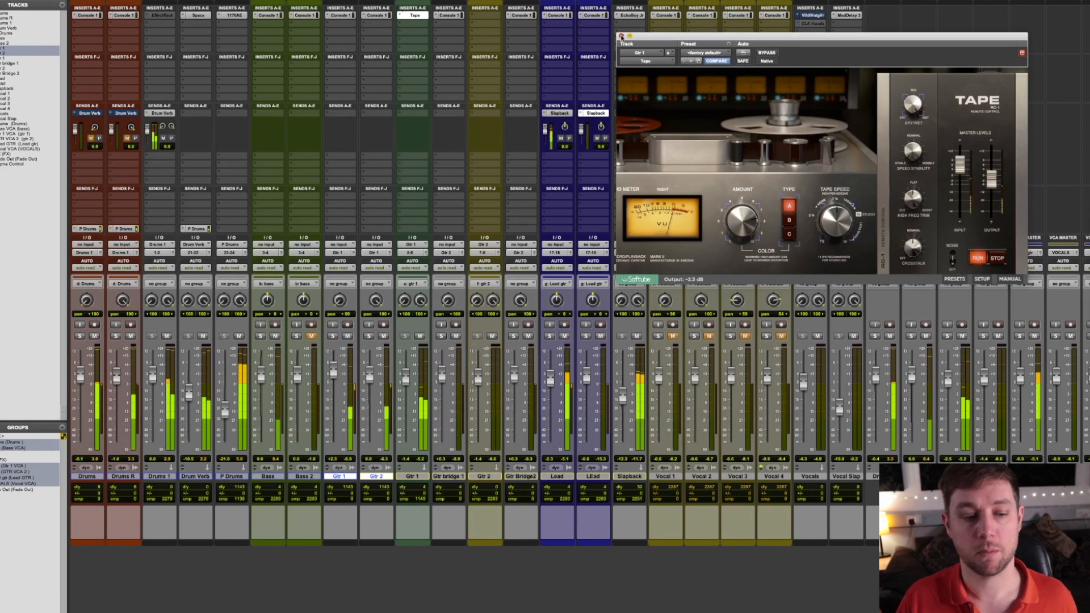
{"action": "left_click", "coordinate": [621, 36]}
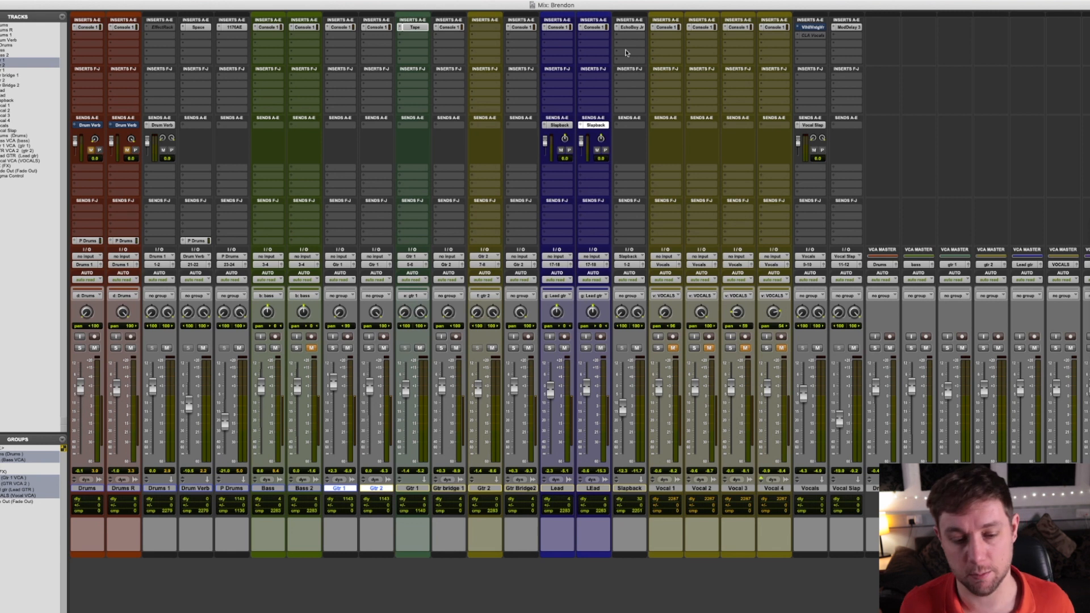
Play the full mix and lower the bass VCA fader to about -2.7 dB
{"action": "key", "text": "space"}
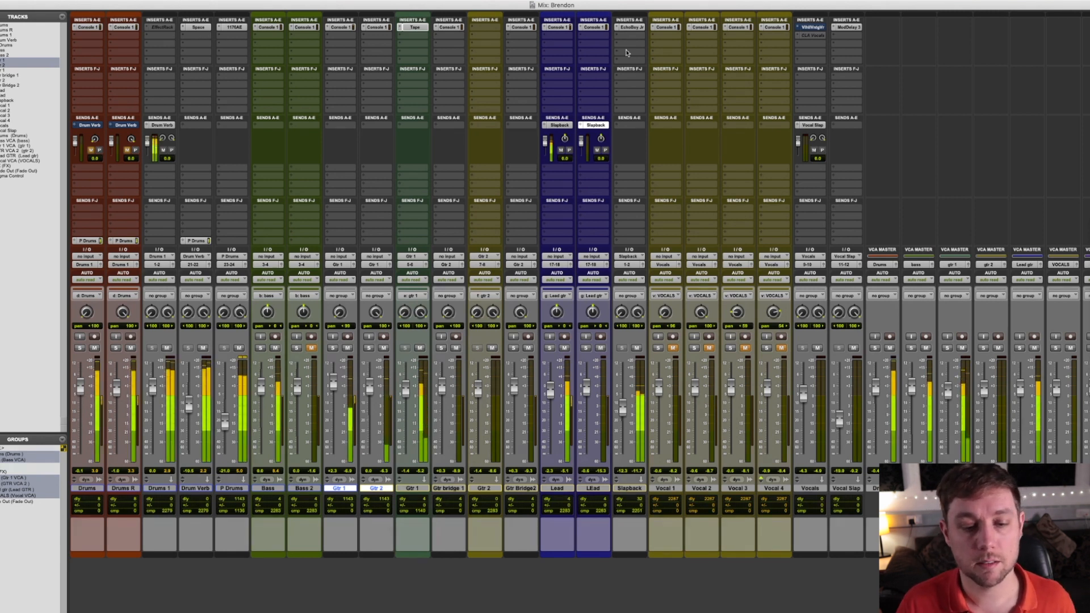
{"action": "left_click_drag", "start_coordinate": [914, 385], "coordinate": [913, 396]}
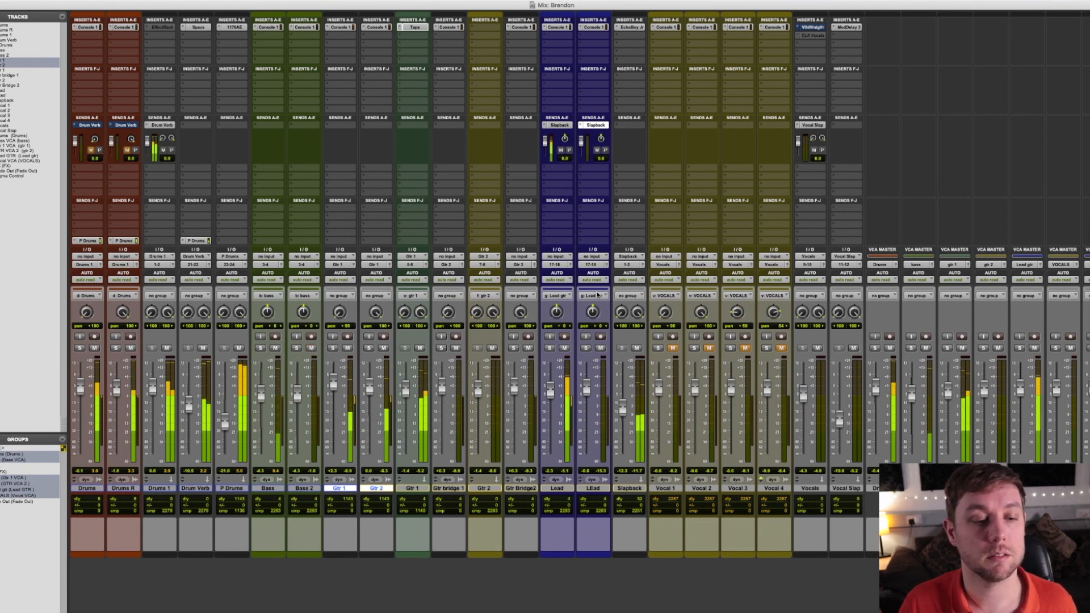
{"action": "left_click_drag", "start_coordinate": [910, 397], "coordinate": [911, 392]}
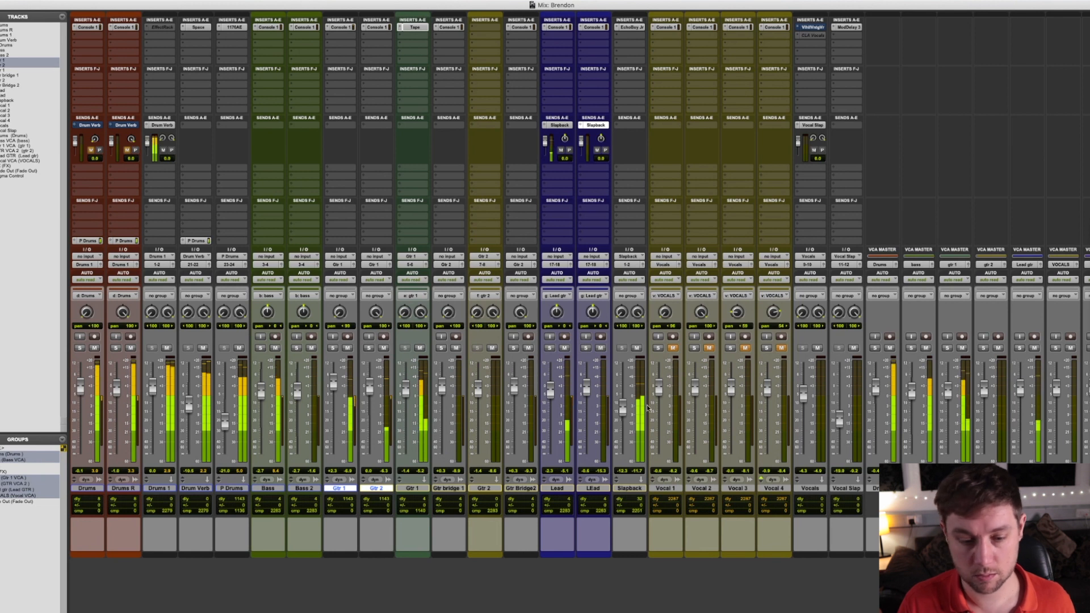
Search the plug-ins for "rta" and insert F6-RTA (mono) in the Bass track's second insert slot
{"action": "scroll", "coordinate": [653, 386], "scroll_direction": "right", "scroll_amount": 3}
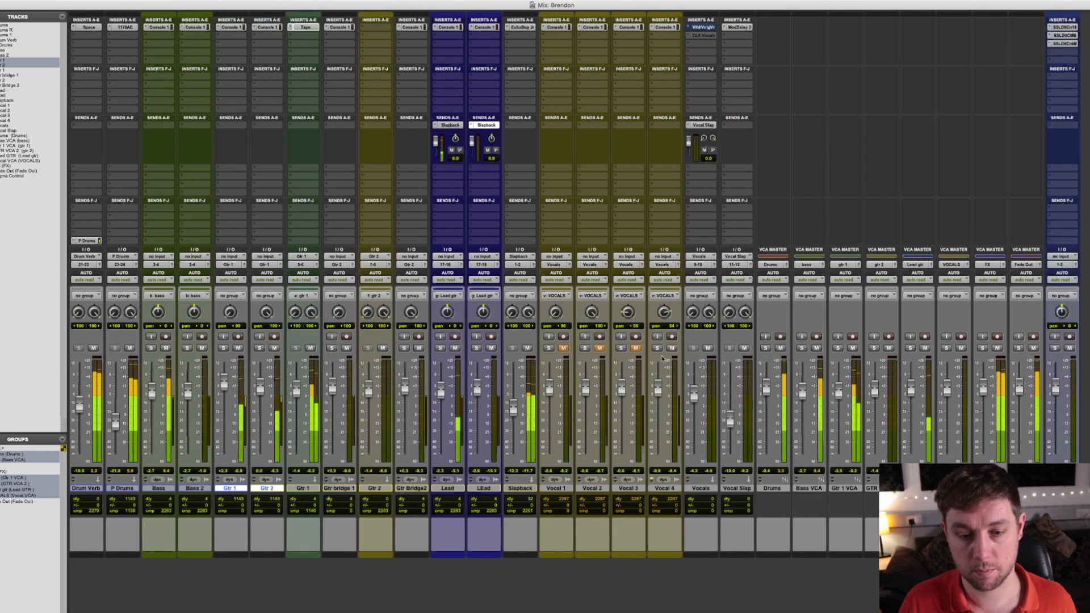
{"action": "scroll", "coordinate": [662, 357], "scroll_direction": "left", "scroll_amount": 3}
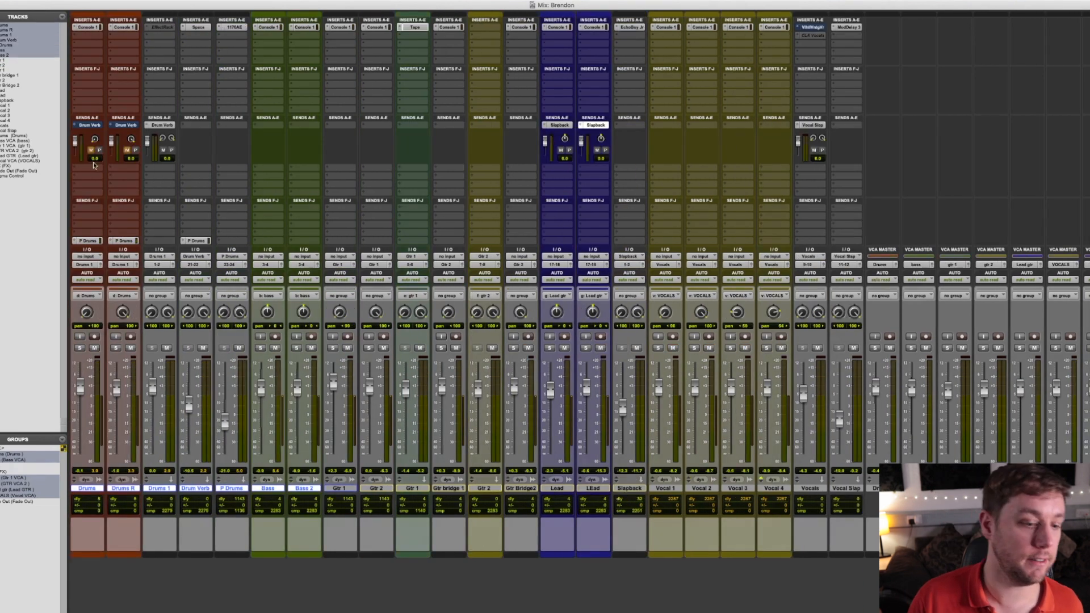
{"action": "left_click", "coordinate": [276, 38]}
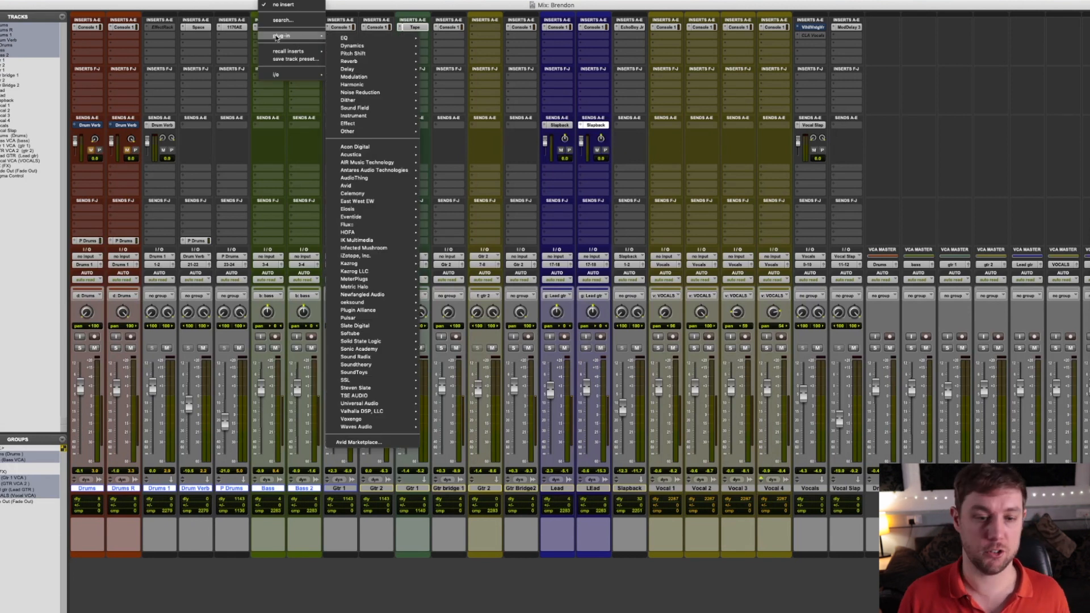
{"action": "mouse_move", "coordinate": [279, 35]}
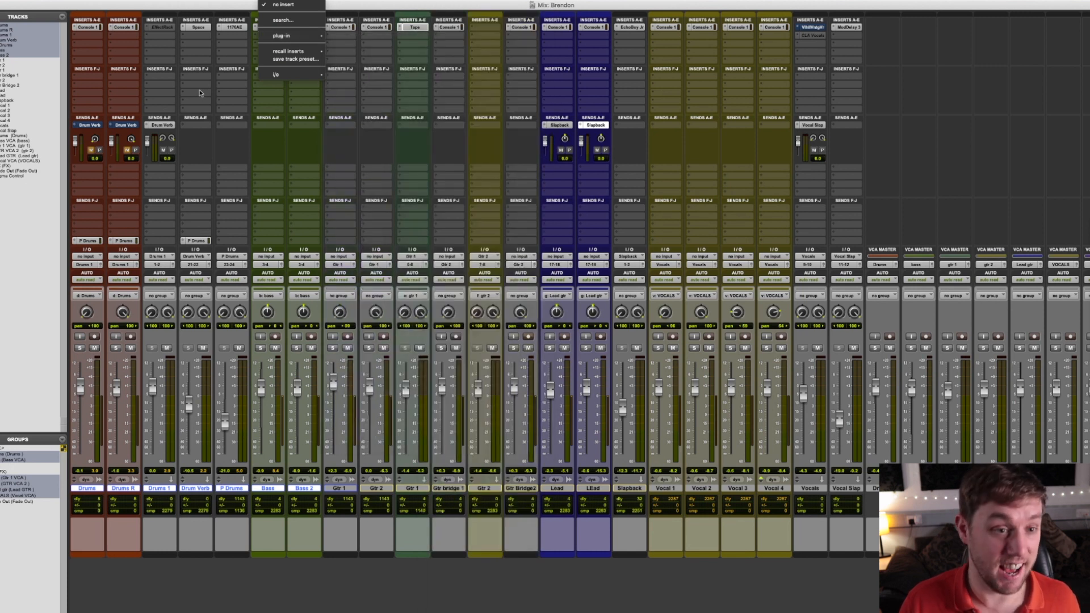
{"action": "left_click", "coordinate": [203, 46]}
{"action": "left_click", "coordinate": [292, 35]}
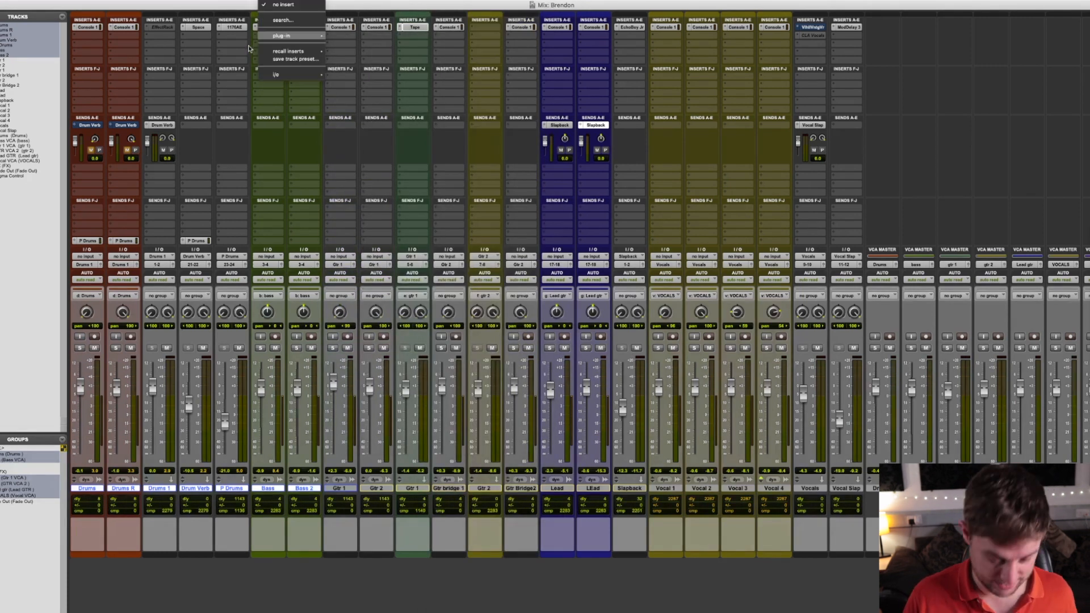
{"action": "type", "text": "rta"}
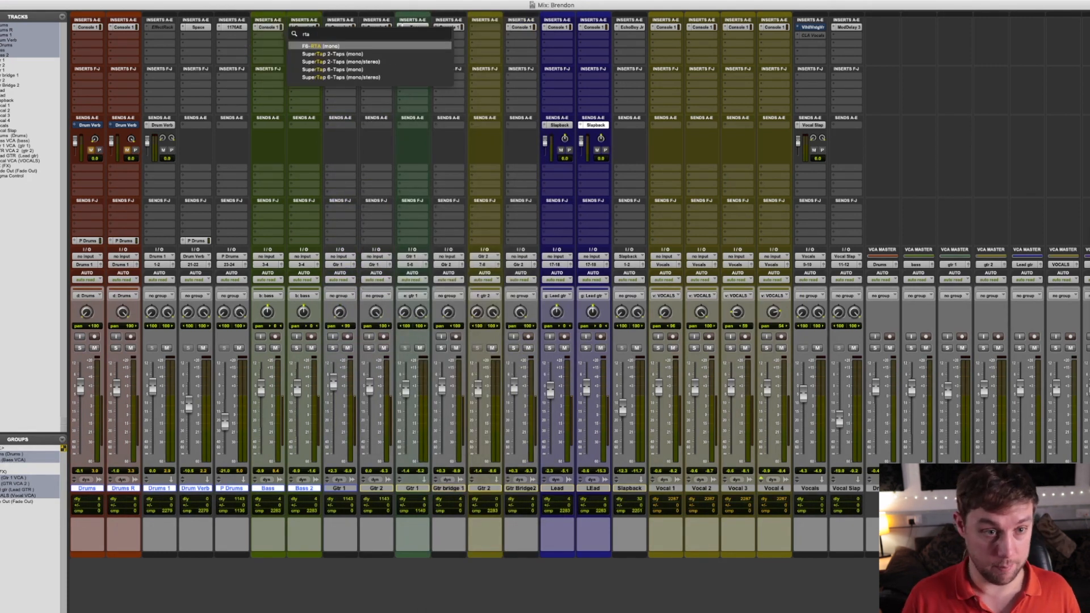
{"action": "key", "text": "Escape"}
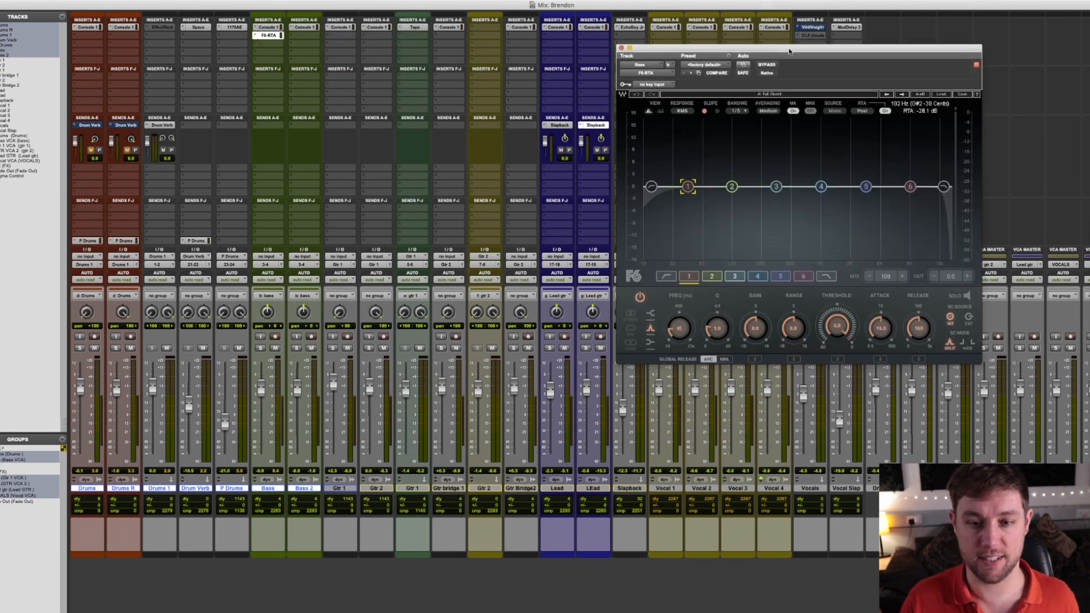
Move the F6-RTA window clear of the drum and bass channels and add a Bus 1 send on the Drums 1 track
{"action": "left_click_drag", "start_coordinate": [789, 52], "coordinate": [716, 66]}
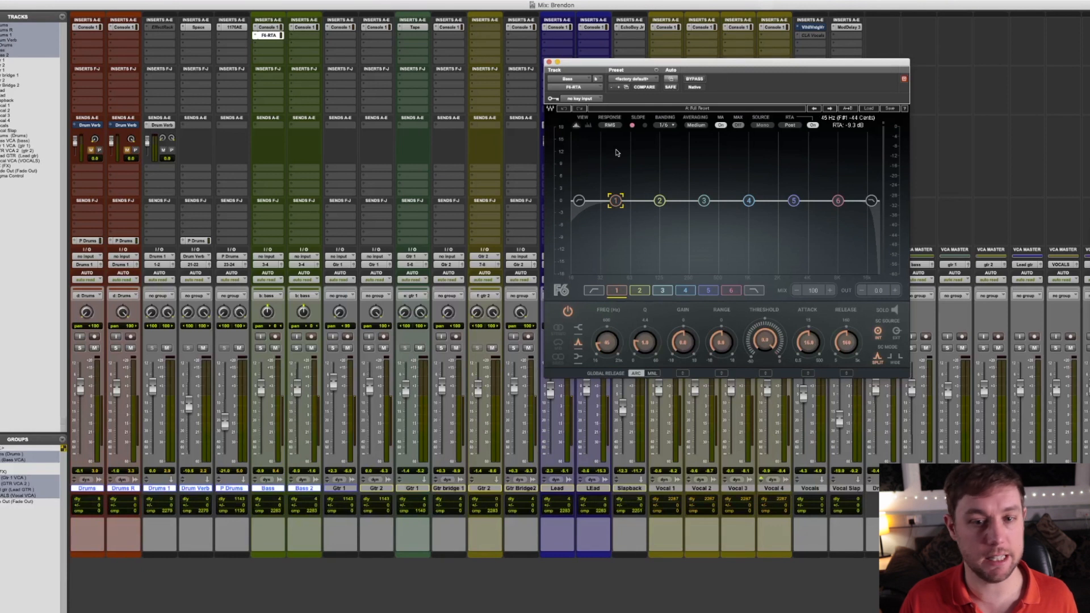
{"action": "left_click", "coordinate": [92, 170]}
{"action": "mouse_move", "coordinate": [108, 169]}
{"action": "left_click", "coordinate": [156, 170]}
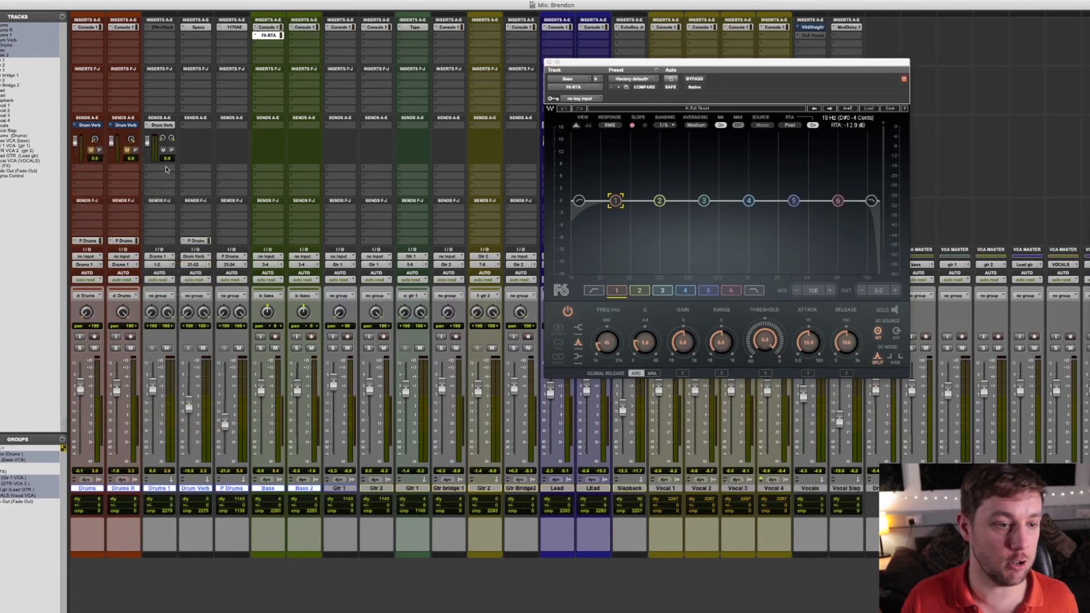
{"action": "left_click", "coordinate": [166, 169]}
{"action": "mouse_move", "coordinate": [191, 177]}
{"action": "left_click", "coordinate": [343, 152]}
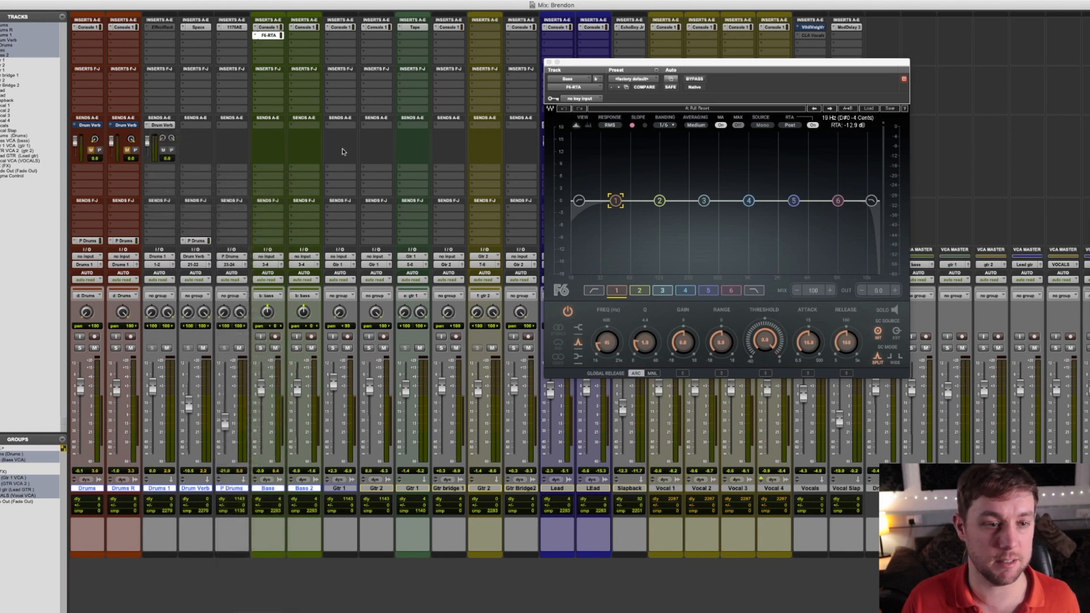
Set the key input of the Bass track's F6-RTA to Bus 1
{"action": "left_click", "coordinate": [586, 102]}
{"action": "mouse_move", "coordinate": [602, 108]}
{"action": "left_click", "coordinate": [625, 87]}
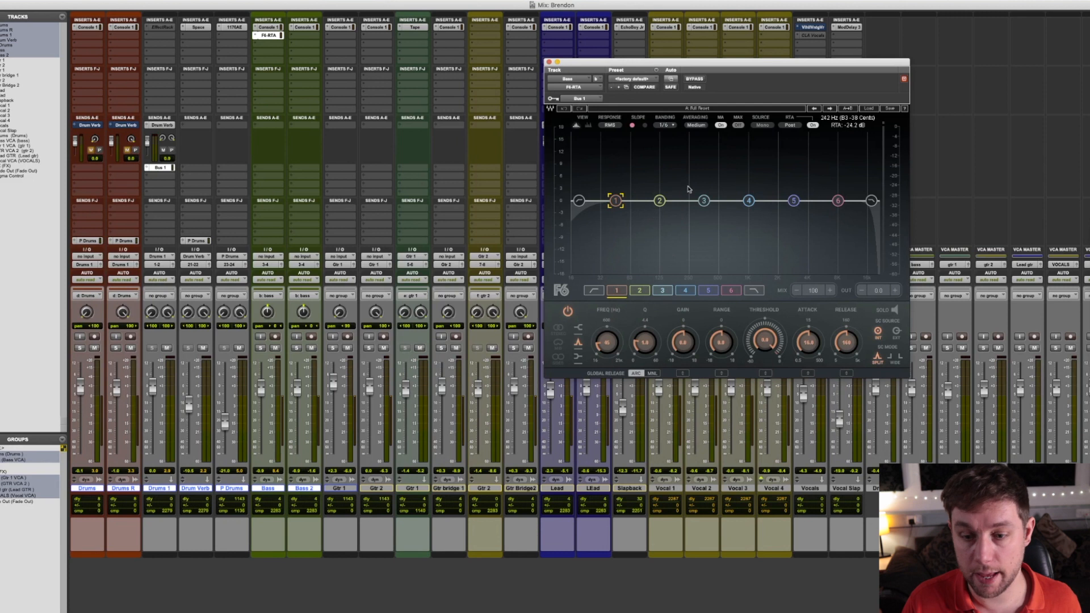
Bring the F6-RTA window into clear view and set band 1 to the external sidechain source at 47 Hz with a -15.5 threshold
{"action": "left_click_drag", "start_coordinate": [670, 59], "coordinate": [511, 42]}
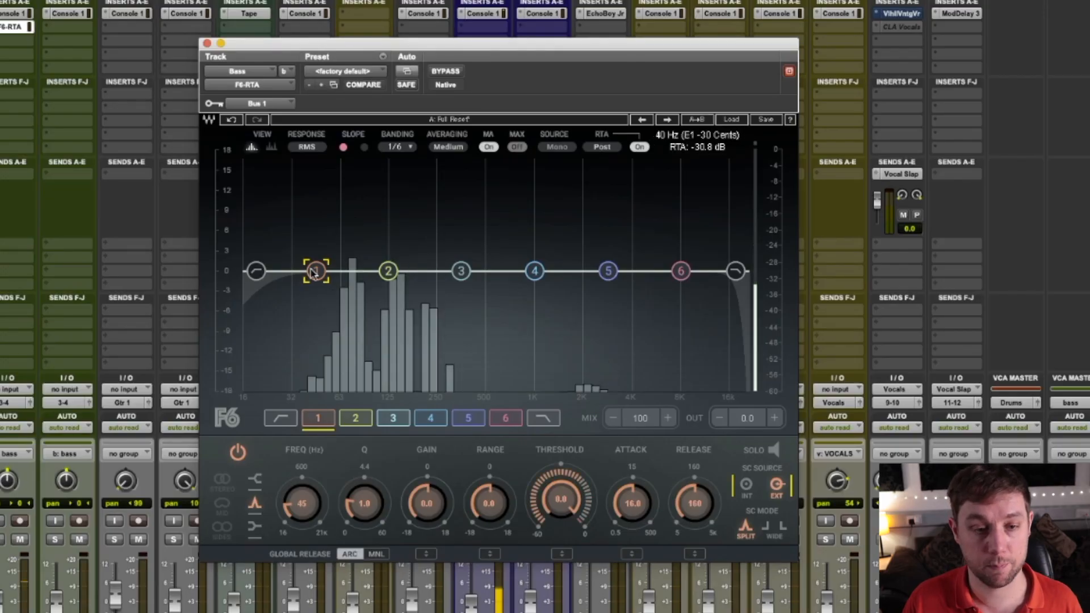
{"action": "left_click_drag", "start_coordinate": [318, 271], "coordinate": [322, 272]}
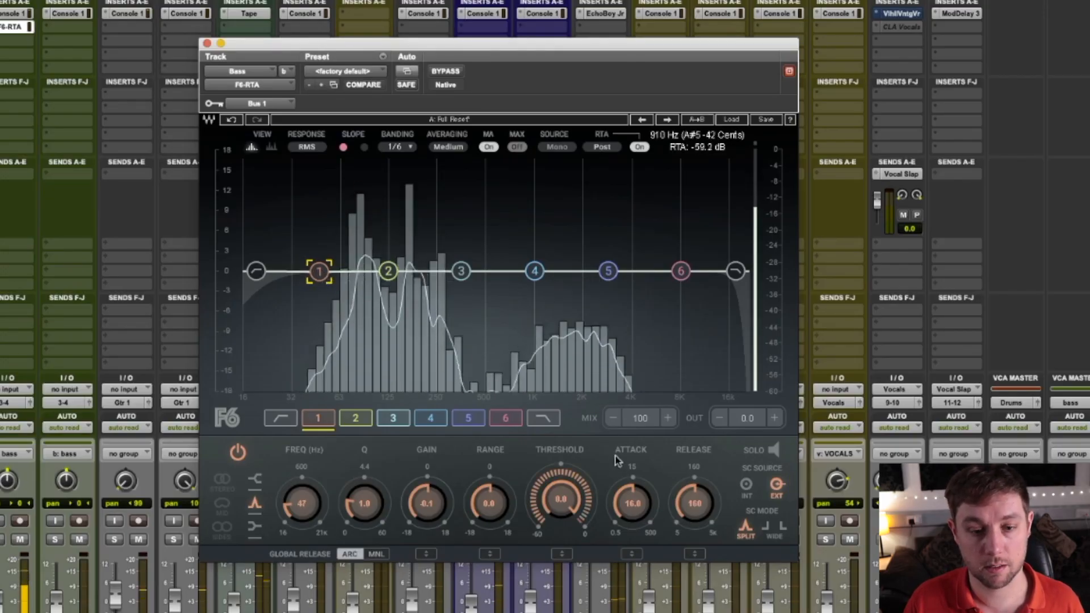
{"action": "left_click_drag", "start_coordinate": [567, 504], "coordinate": [567, 526]}
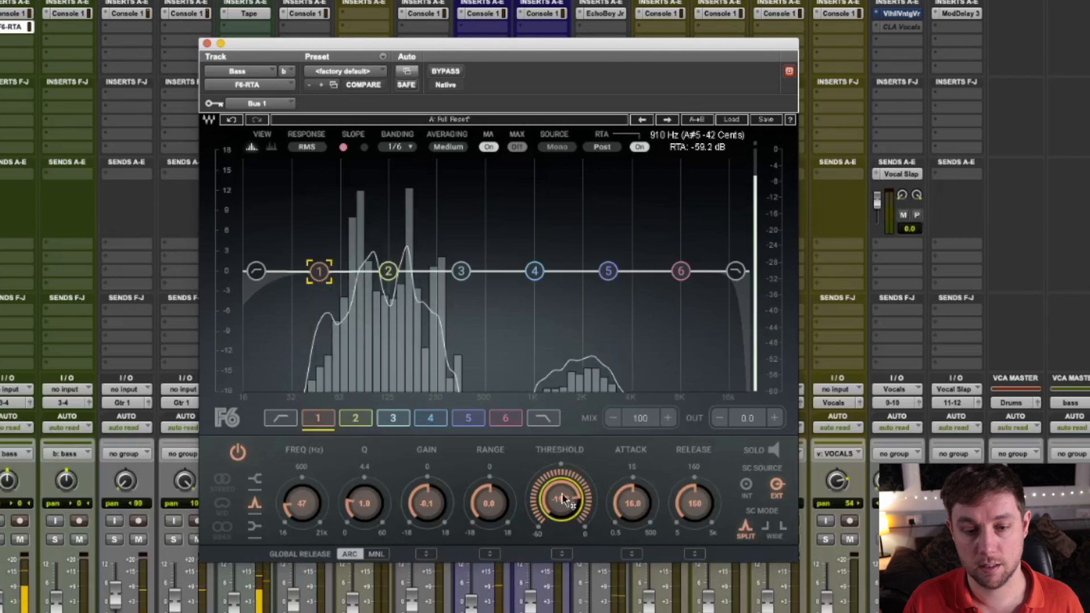
{"action": "key", "text": "space"}
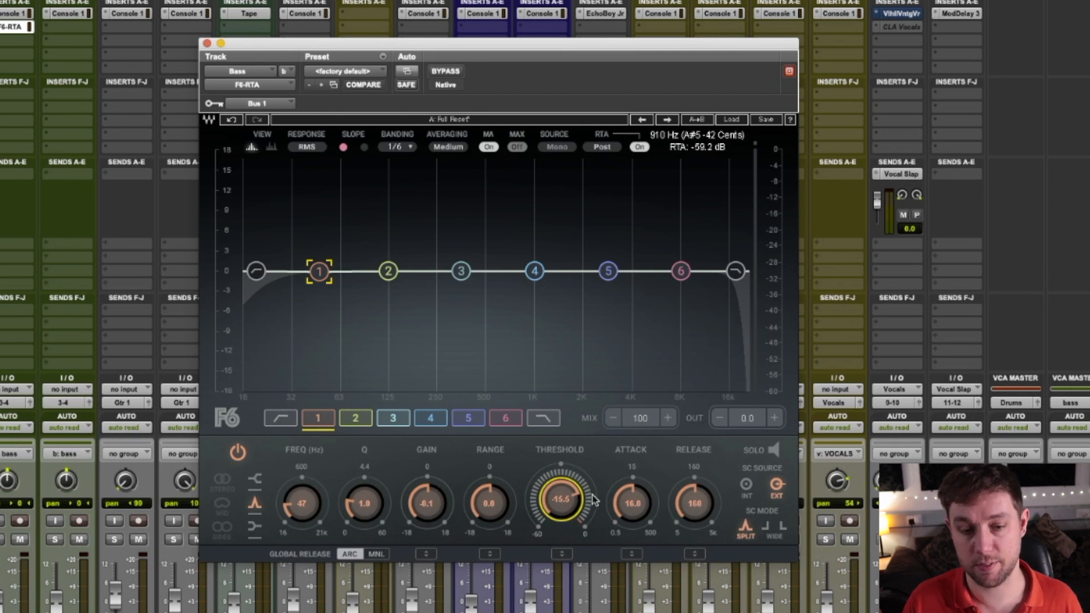
Set band 1 of the bass F6-RTA to a range of -18.0 and a Q of 4.2
{"action": "left_click_drag", "start_coordinate": [556, 494], "coordinate": [586, 532]}
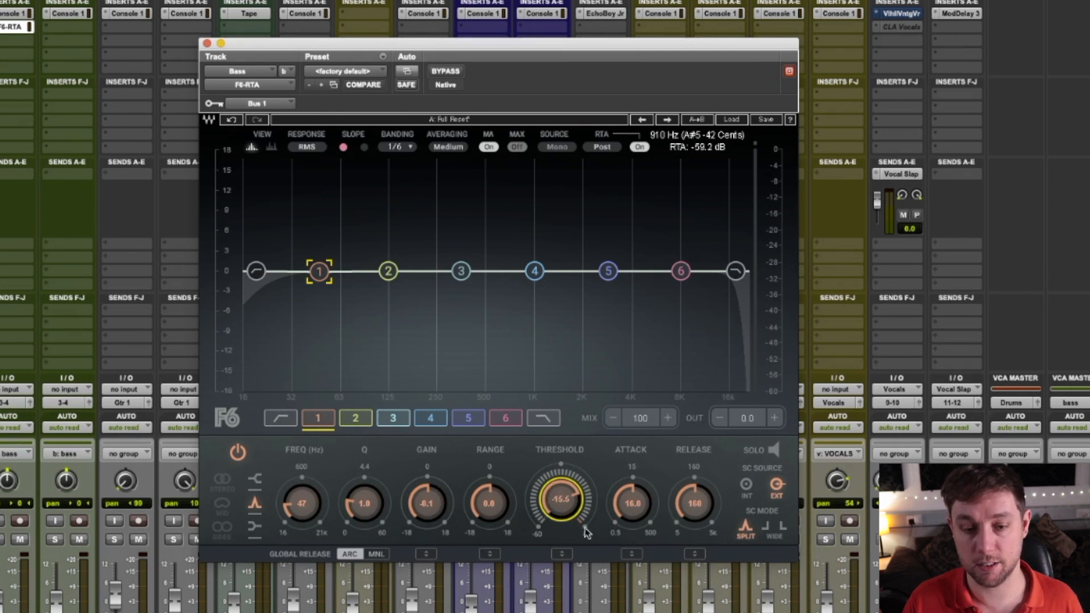
{"action": "left_click_drag", "start_coordinate": [489, 503], "coordinate": [489, 534]}
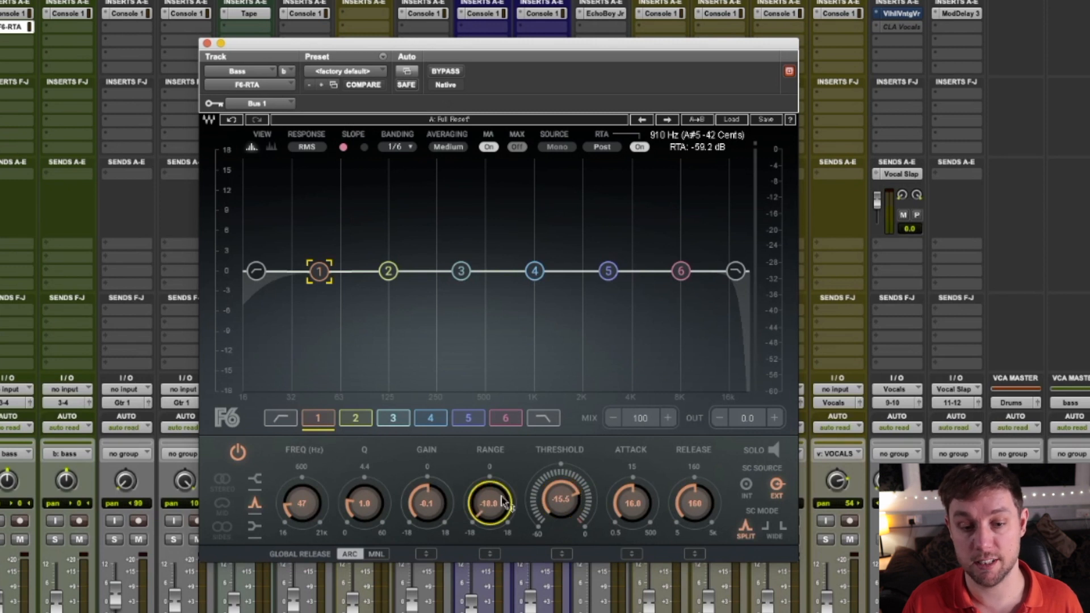
{"action": "left_click_drag", "start_coordinate": [367, 505], "coordinate": [445, 511]}
{"action": "left_click", "coordinate": [434, 506]}
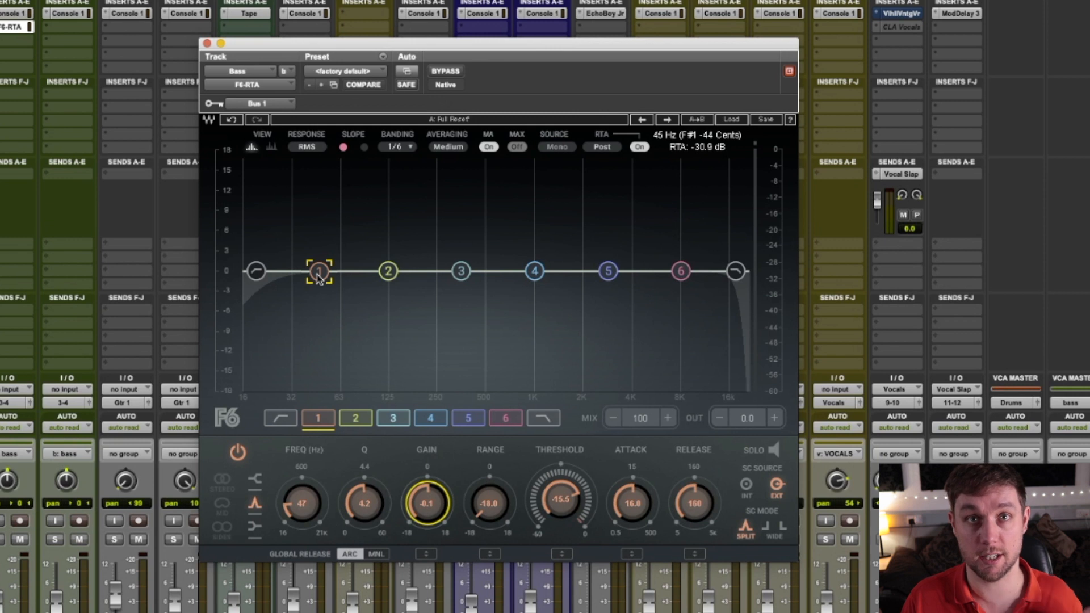
Play the mix and set band 1 to 60 Hz with a 4.0 attack and a longer release, and adjust its Q
{"action": "key", "text": "space"}
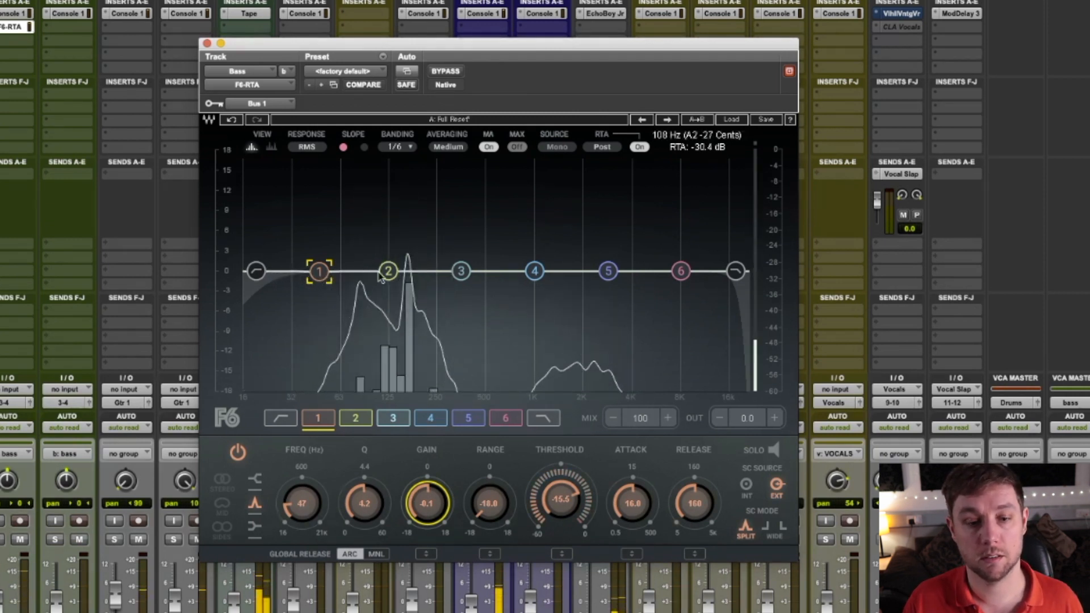
{"action": "left_click_drag", "start_coordinate": [308, 516], "coordinate": [309, 508]}
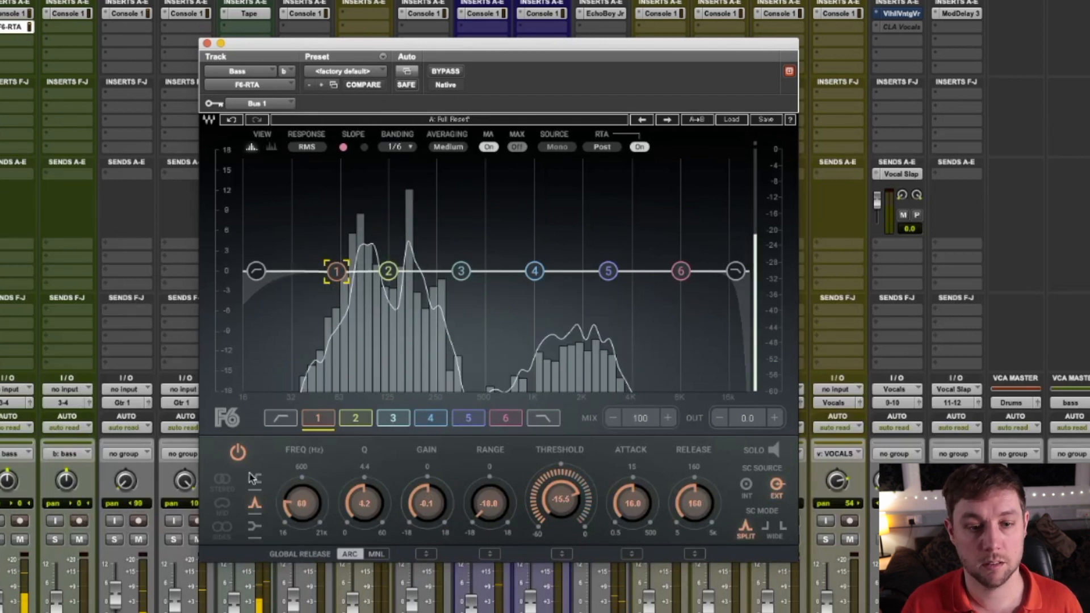
{"action": "left_click_drag", "start_coordinate": [631, 503], "coordinate": [632, 522]}
{"action": "left_click_drag", "start_coordinate": [693, 502], "coordinate": [694, 488]}
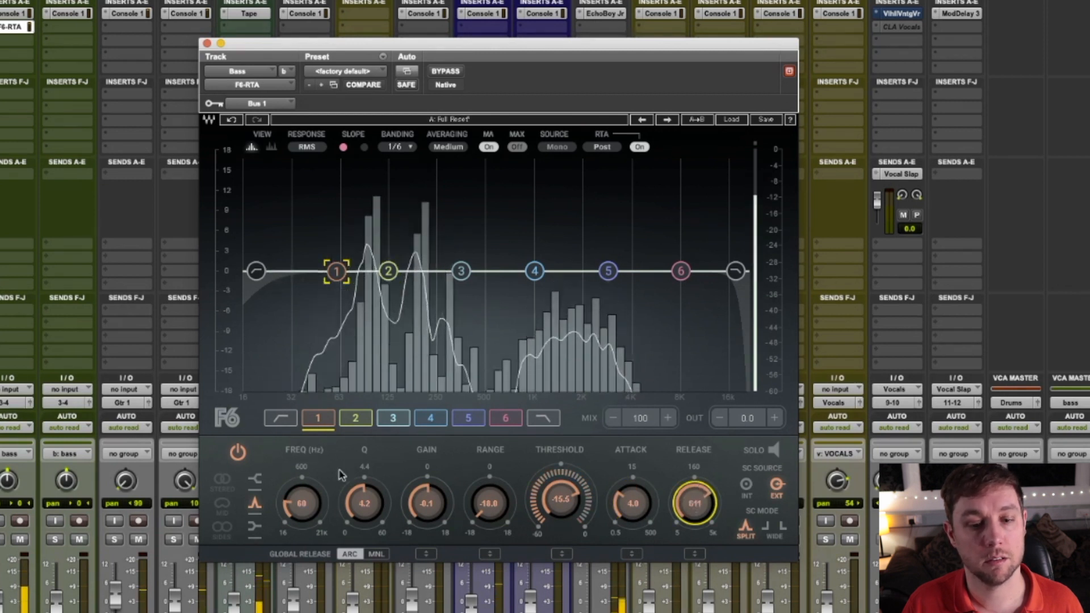
{"action": "left_click_drag", "start_coordinate": [364, 502], "coordinate": [364, 516]}
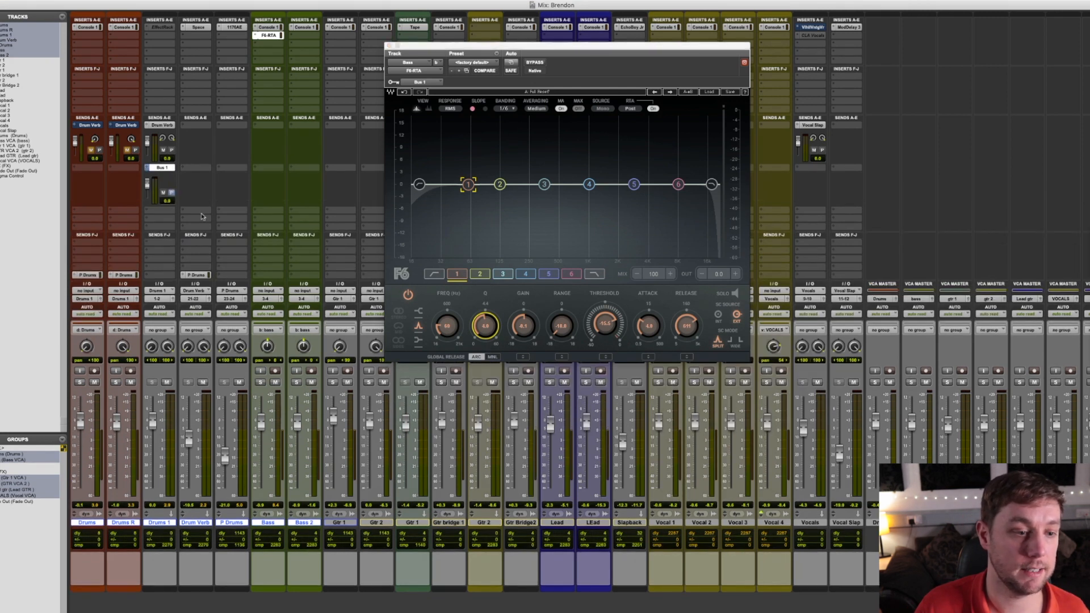
Solo the Bass and Drums tracks, mute Drums 1, and audition the drum-keyed EQ dip on the bass alone
{"action": "left_click", "coordinate": [261, 382]}
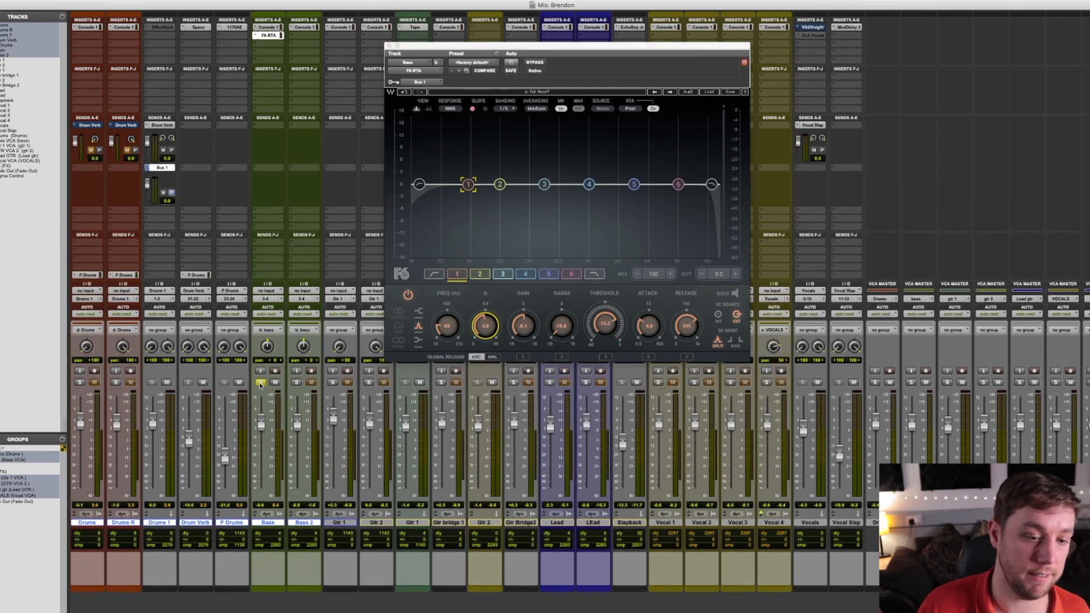
{"action": "key", "text": "space"}
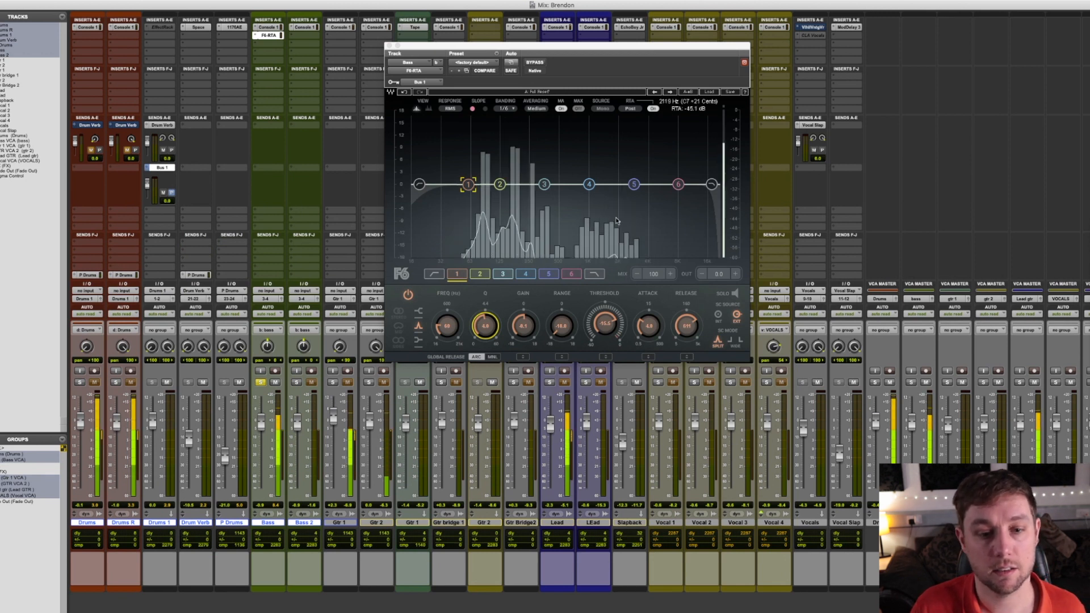
{"action": "left_click", "coordinate": [165, 382]}
{"action": "left_click", "coordinate": [80, 382]}
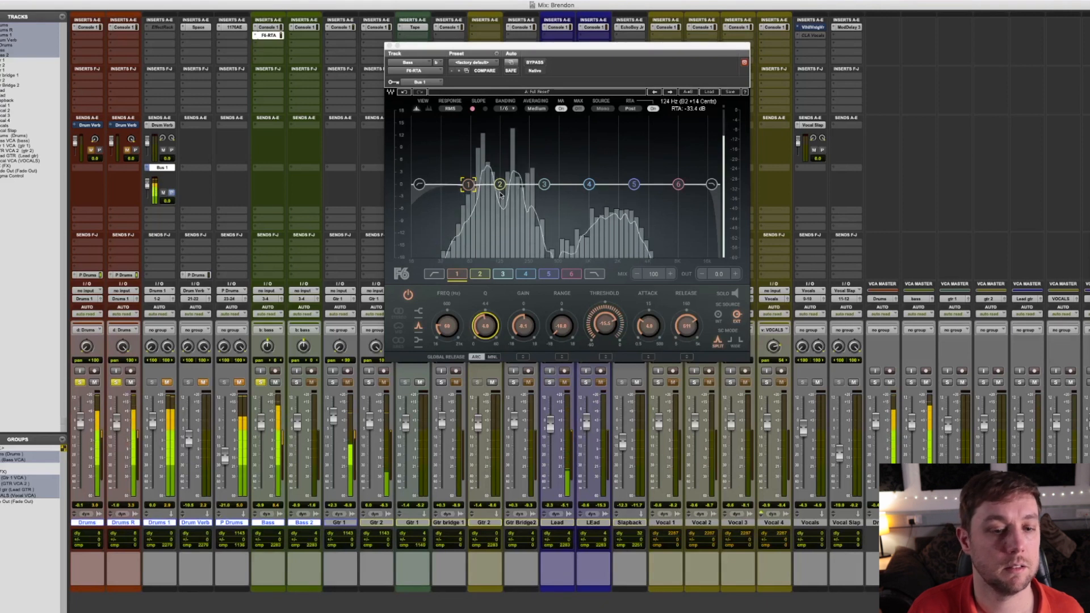
{"action": "key", "text": "space"}
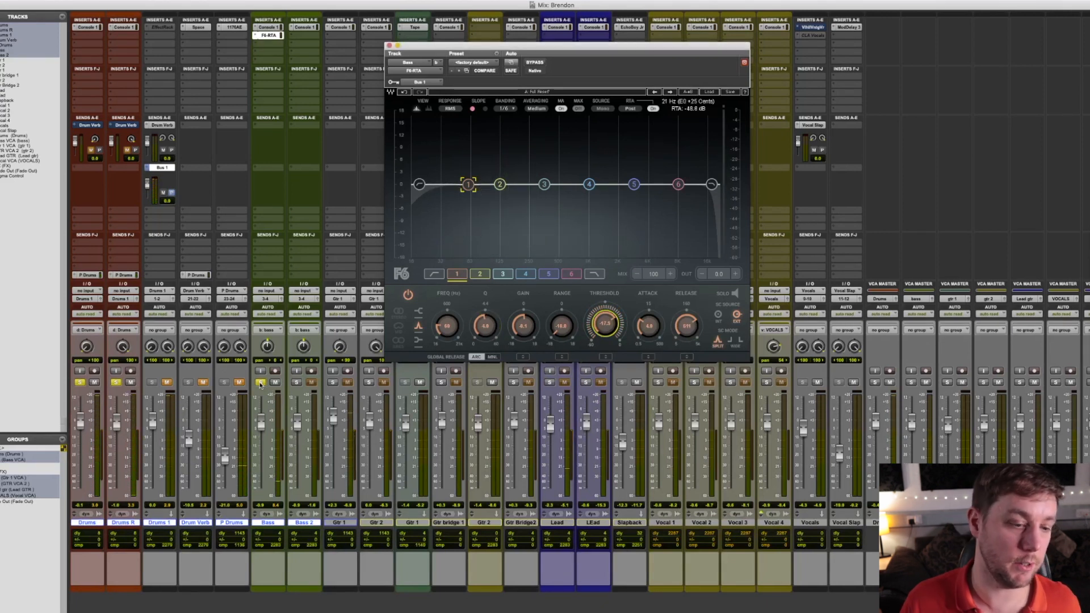
Clear the solos on the Bass and Drums tracks and make the Bass track's F6-RTA inactive
{"action": "left_click", "coordinate": [261, 383]}
{"action": "left_click", "coordinate": [80, 383]}
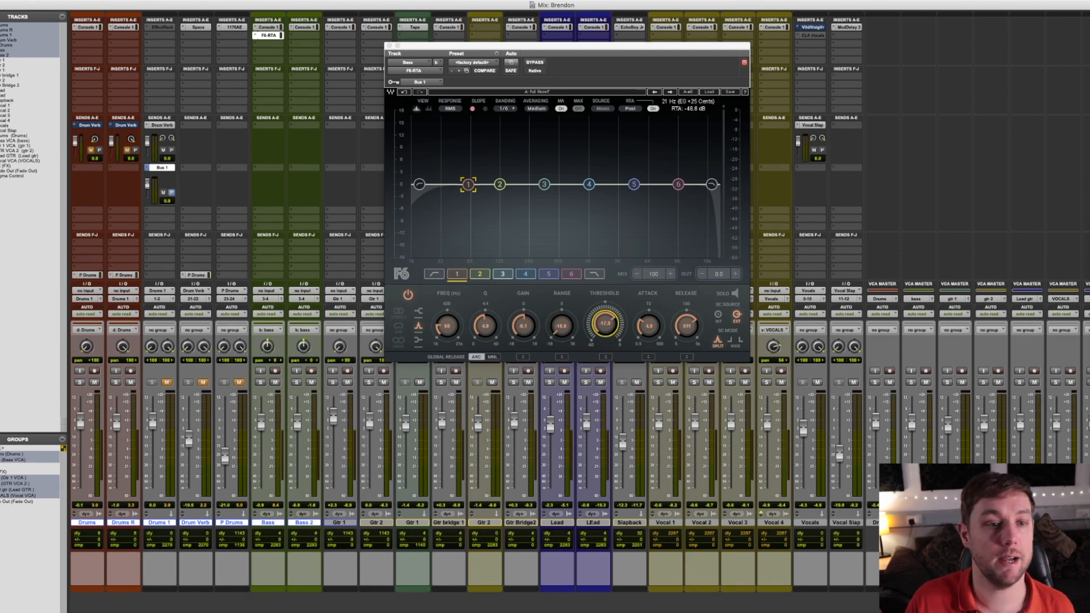
{"action": "left_click", "coordinate": [268, 36], "text": "ctrl+super"}
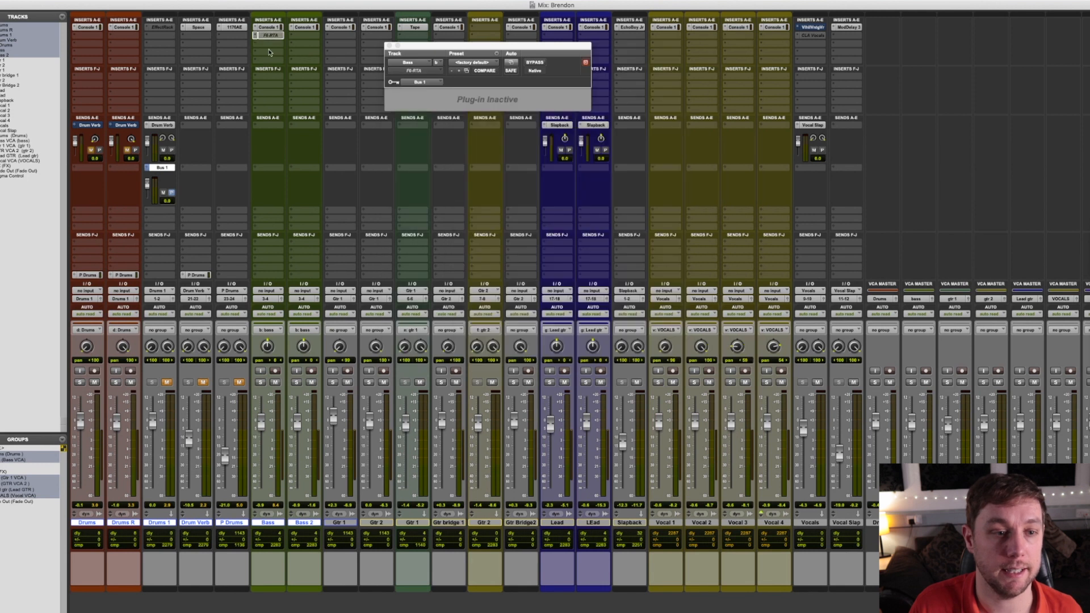
Insert Channel Strip in the Bass track's third insert slot and set its compressor to a 0:1 ratio and -6.0 dB depth
{"action": "left_click", "coordinate": [266, 42]}
{"action": "left_click", "coordinate": [268, 46]}
{"action": "left_click", "coordinate": [364, 132]}
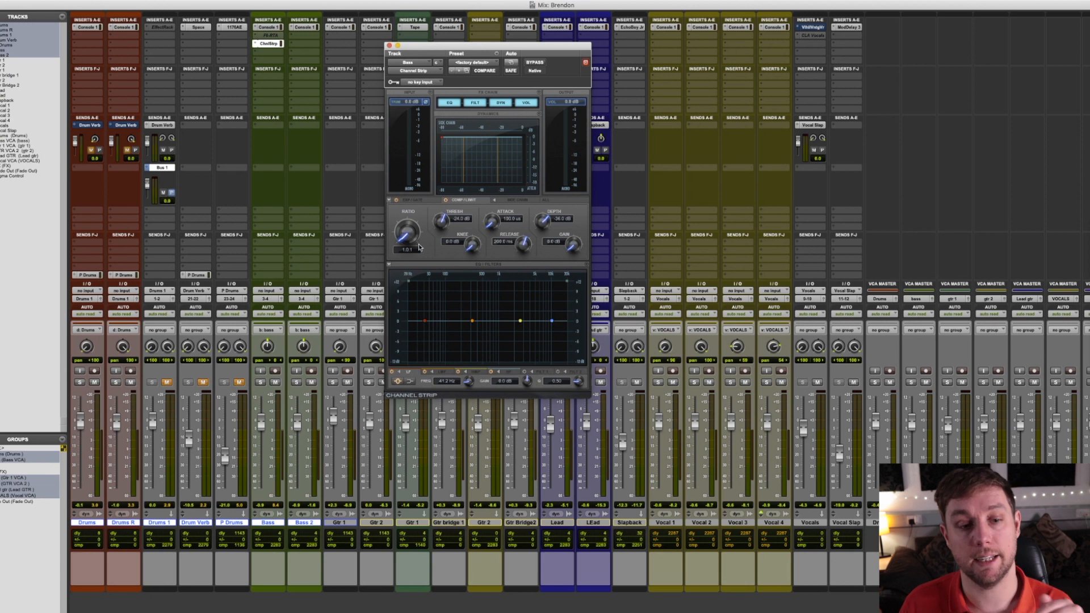
{"action": "left_click_drag", "start_coordinate": [419, 247], "coordinate": [423, 216]}
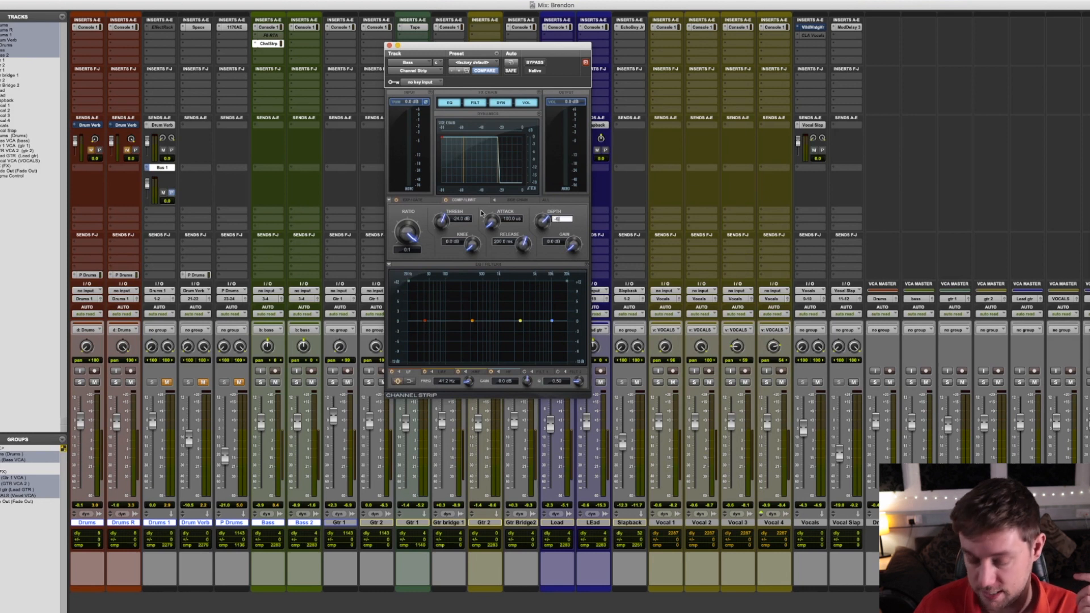
{"action": "key", "text": "Return"}
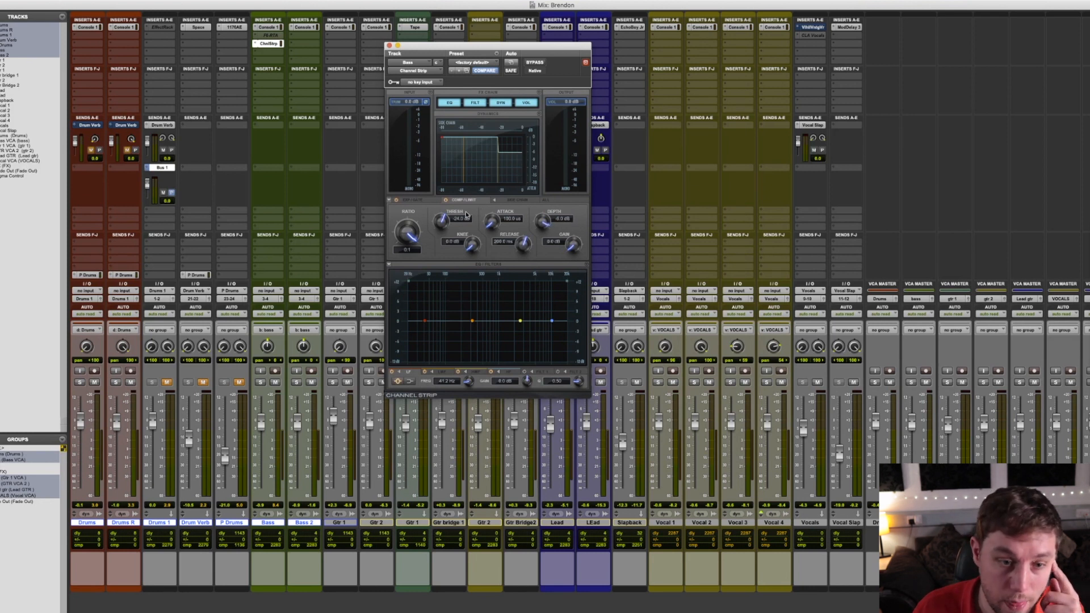
Set the Channel Strip's key input to Bus 1 and its side-chain source to Key
{"action": "left_click", "coordinate": [520, 202]}
{"action": "left_click", "coordinate": [423, 82]}
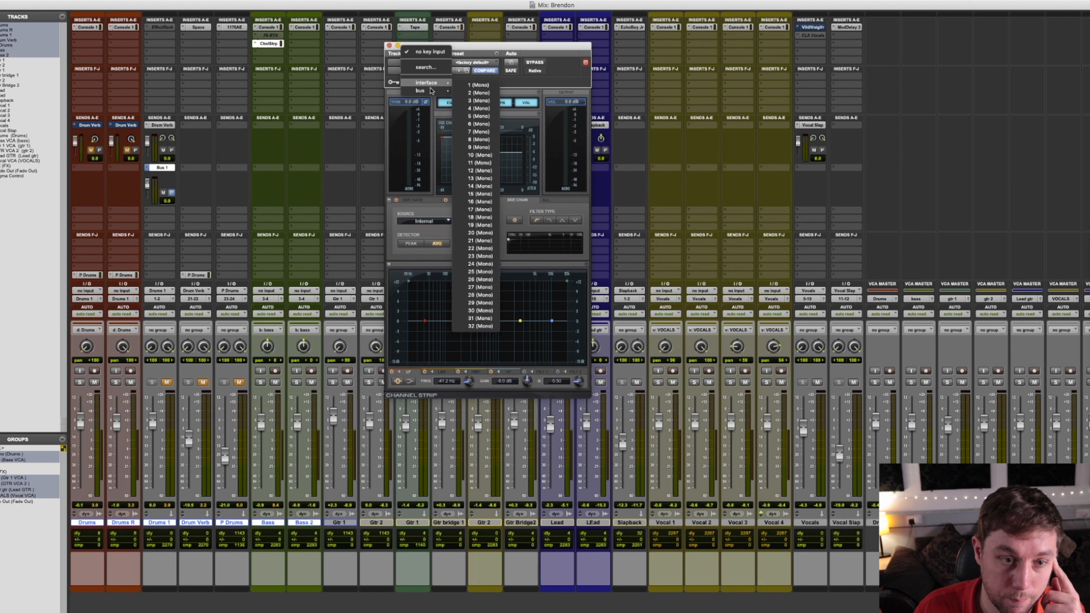
{"action": "left_click", "coordinate": [502, 131]}
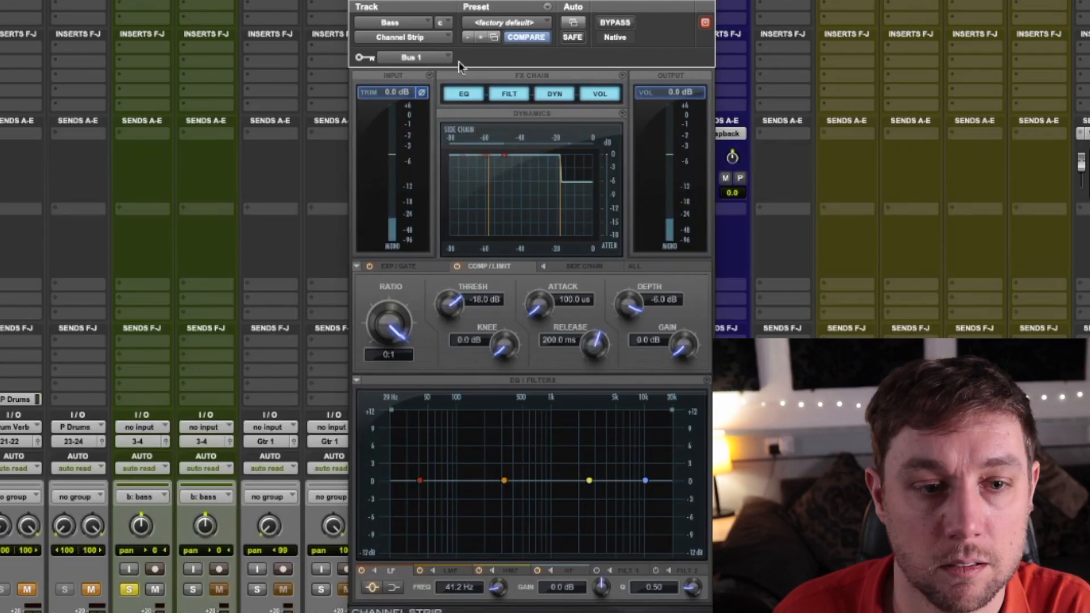
{"action": "left_click", "coordinate": [517, 200]}
{"action": "left_click", "coordinate": [443, 221]}
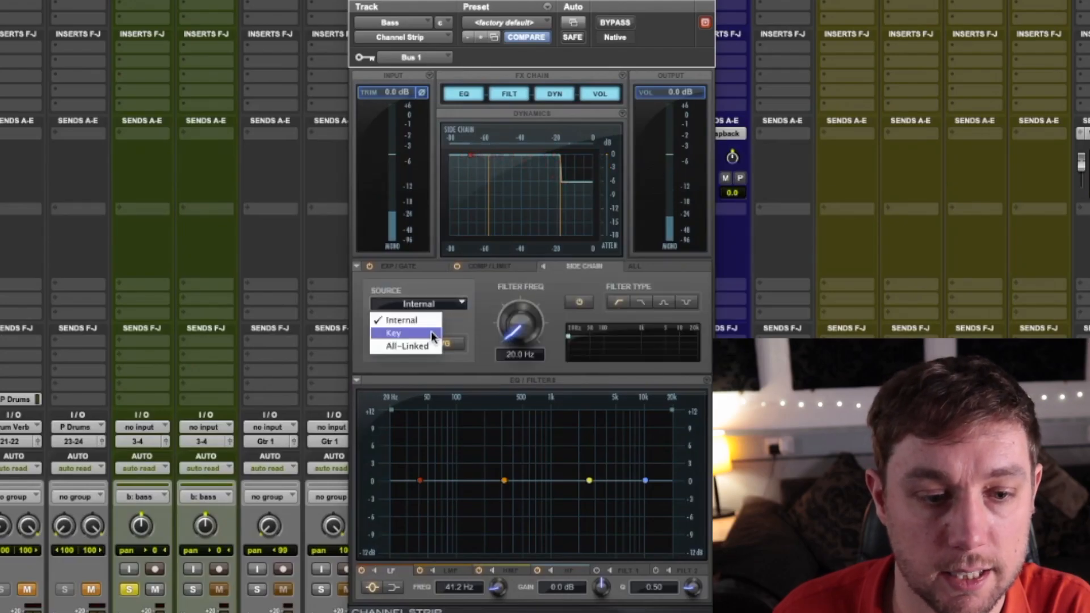
{"action": "left_click", "coordinate": [393, 334]}
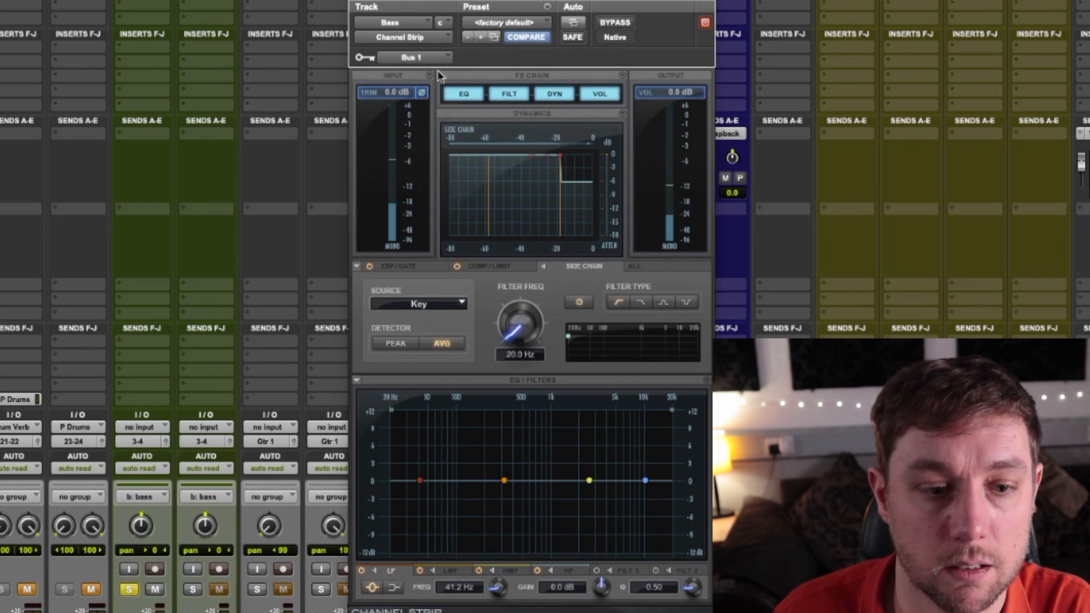
Set the compressor's release to 10.0 ms, knee to 11.1 dB and threshold to about -16 dB, and unmute the P Drums track
{"action": "left_click", "coordinate": [488, 265]}
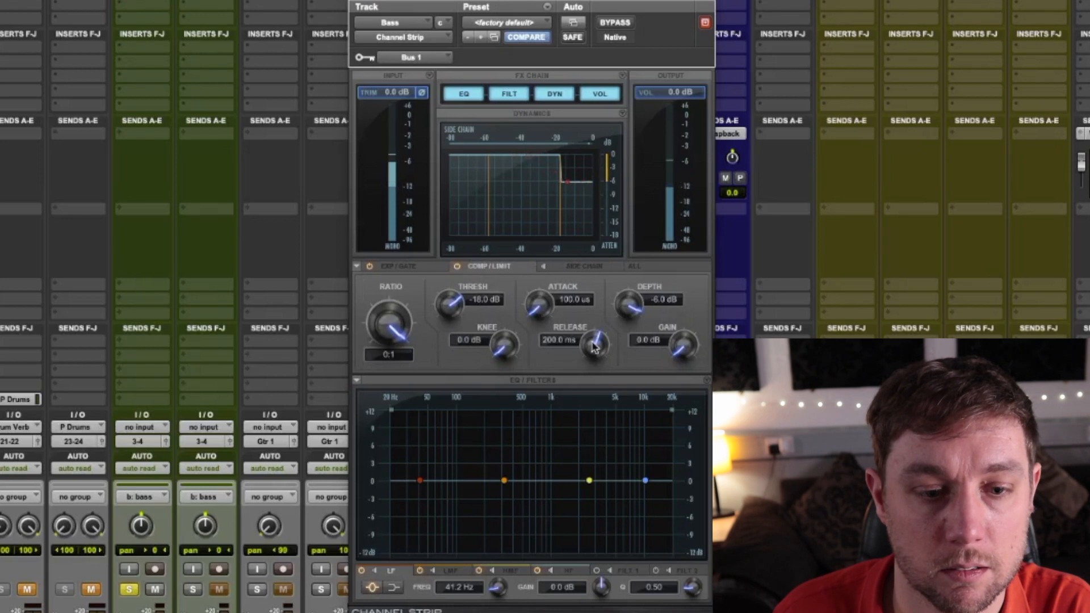
{"action": "left_click_drag", "start_coordinate": [592, 342], "coordinate": [586, 382]}
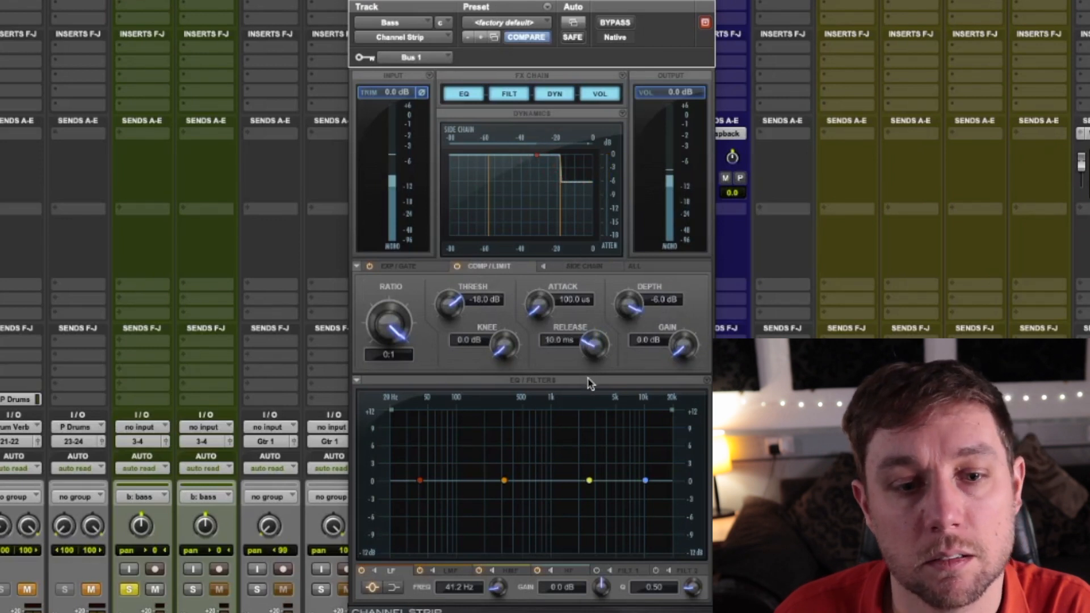
{"action": "left_click_drag", "start_coordinate": [481, 332], "coordinate": [459, 299]}
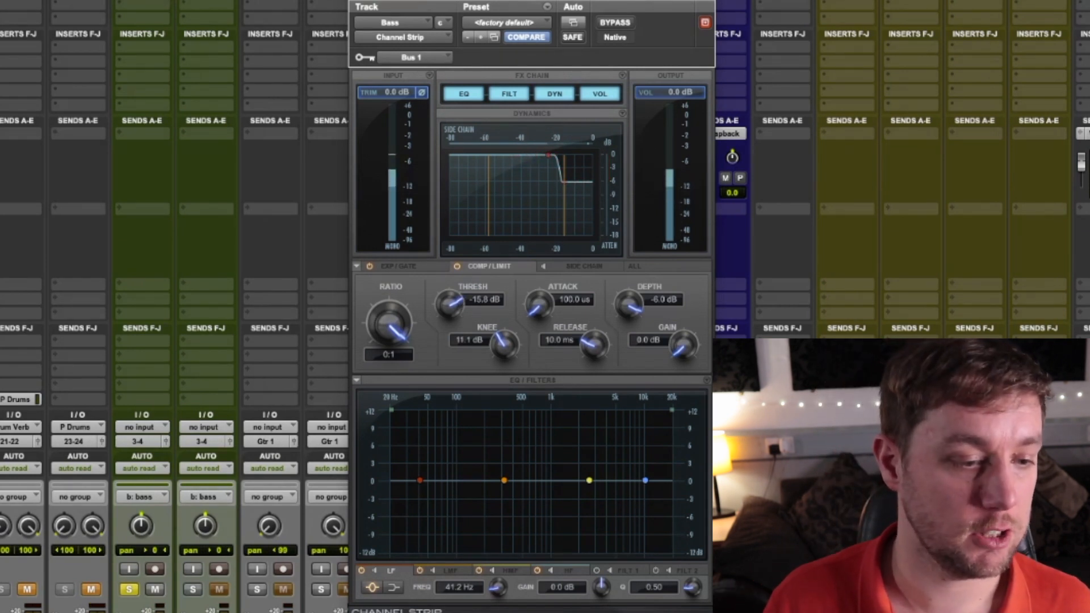
{"action": "left_click", "coordinate": [90, 591]}
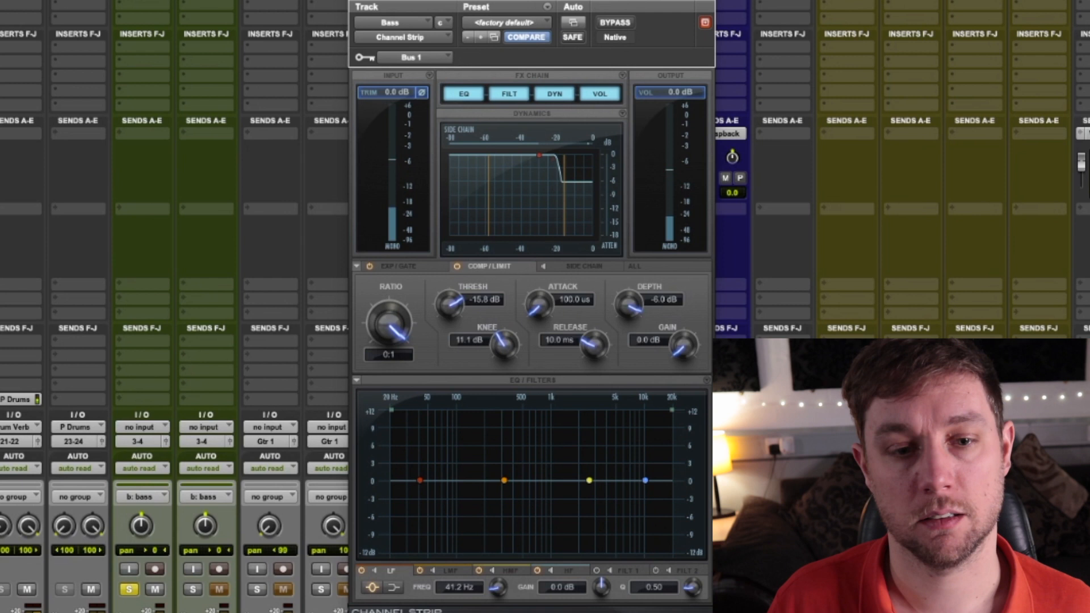
Apply a low-pass filter at about 253 Hz to the Channel Strip's side chain and set its detector to Peak
{"action": "left_click", "coordinate": [581, 266]}
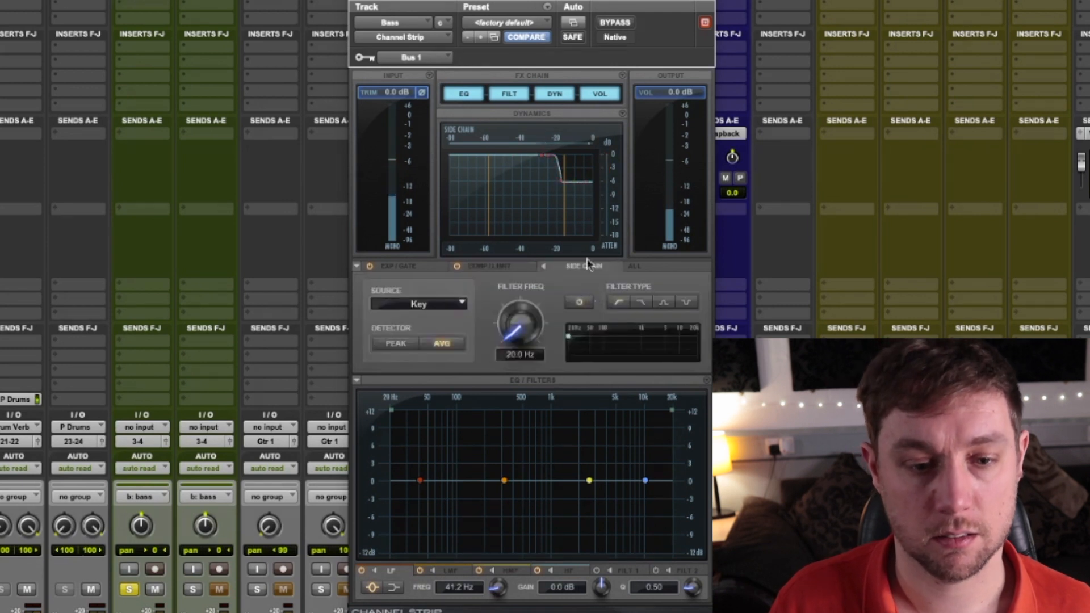
{"action": "left_click", "coordinate": [642, 302]}
{"action": "left_click_drag", "start_coordinate": [571, 341], "coordinate": [609, 341]}
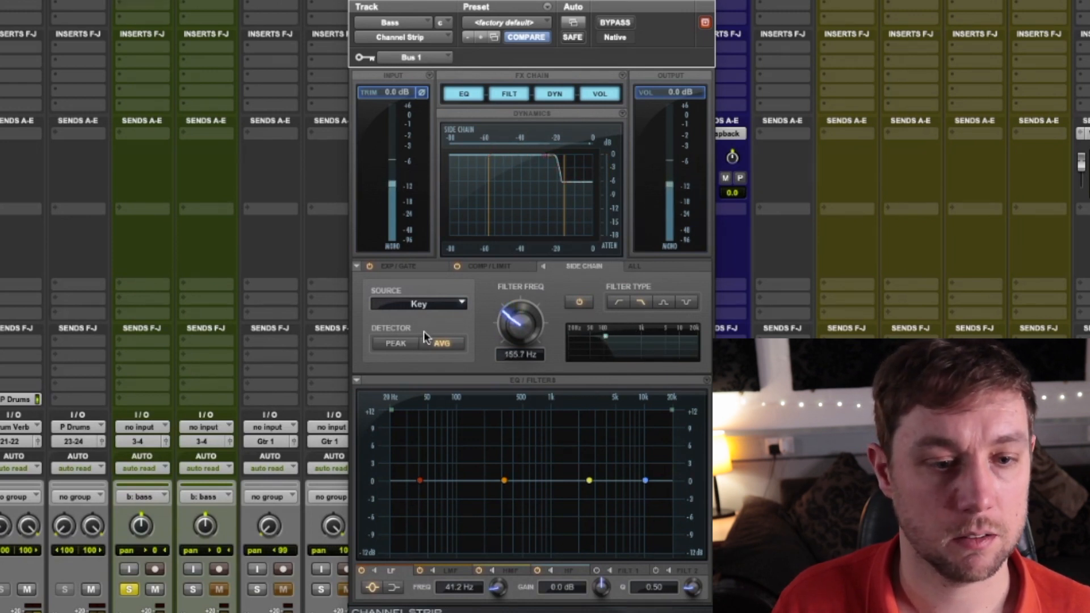
{"action": "left_click", "coordinate": [397, 344]}
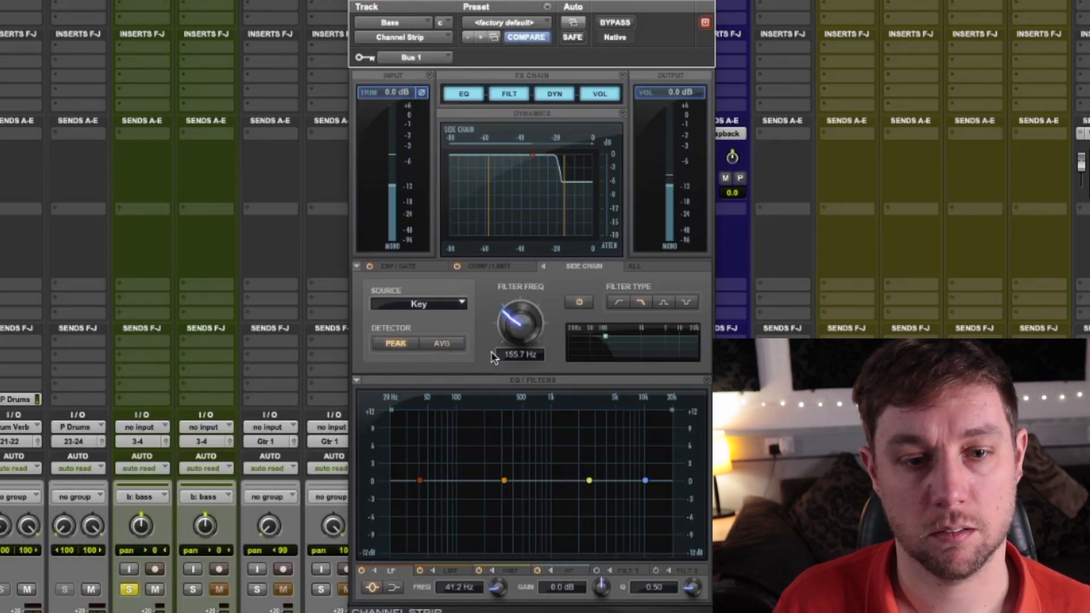
{"action": "left_click_drag", "start_coordinate": [605, 337], "coordinate": [614, 337]}
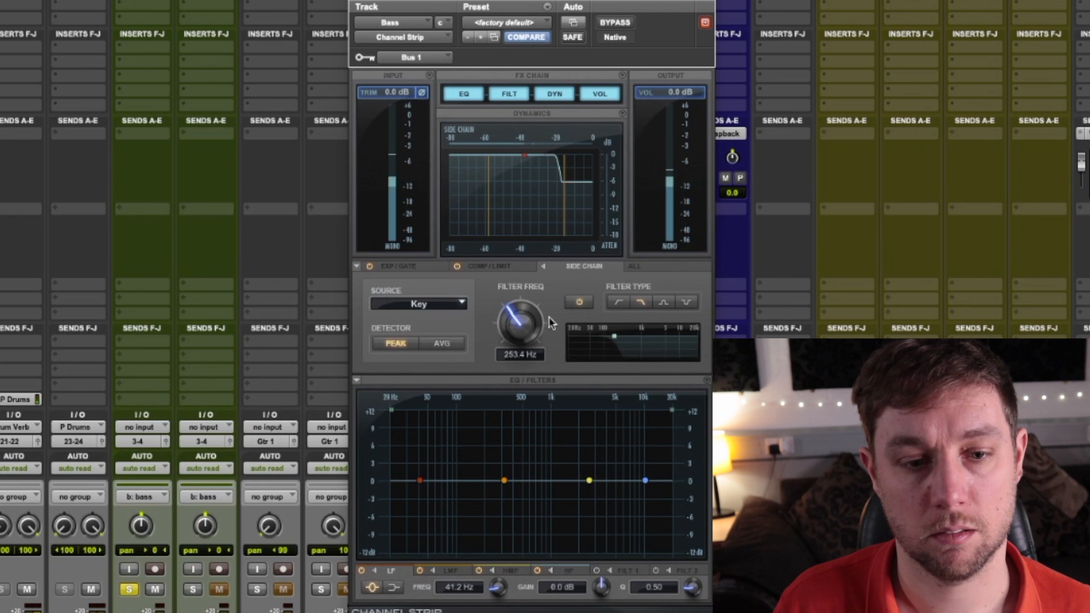
Raise the compressor's threshold to -10.5 dB and take the Bass track out of solo
{"action": "left_click", "coordinate": [493, 269]}
{"action": "scroll", "coordinate": [444, 305], "scroll_direction": "up", "scroll_amount": 3}
{"action": "left_click_drag", "start_coordinate": [444, 300], "coordinate": [444, 284]}
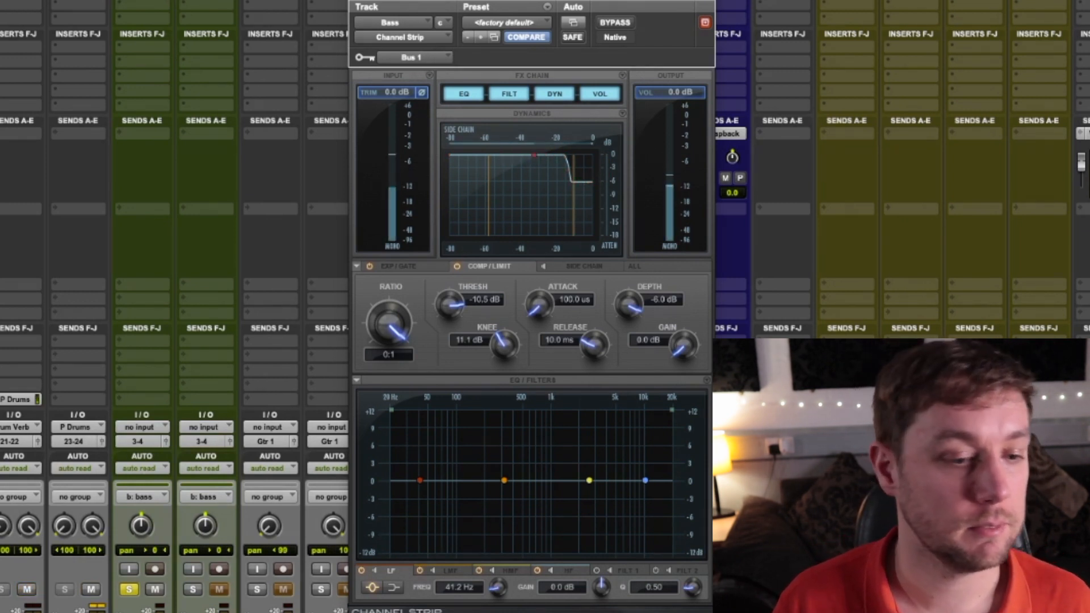
{"action": "left_click", "coordinate": [129, 589]}
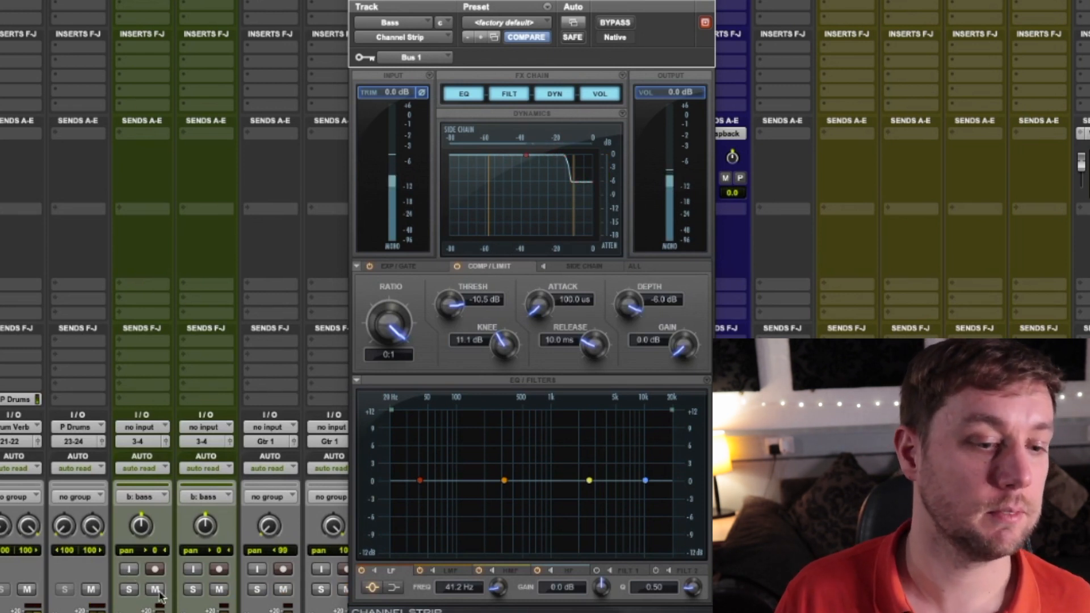